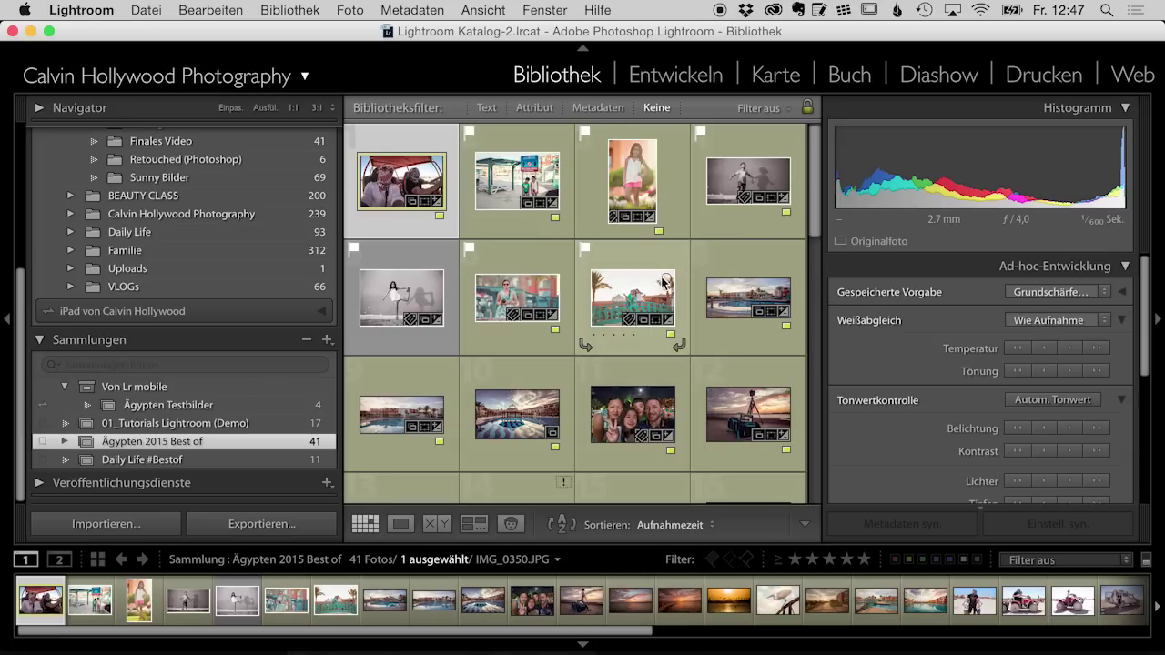
Select the pool-resort HDR edit 0O9A0711-HDR-Bearbeitet.psd in the Ägypten 2015 Best of grid
left_click(509, 414)
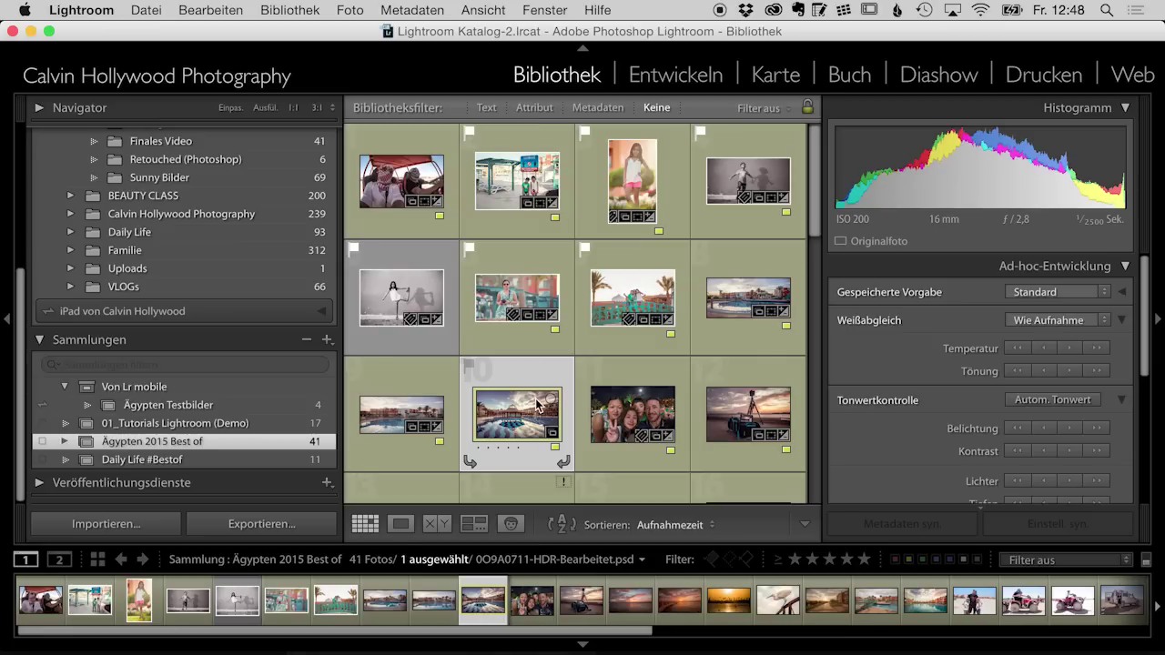
View 0O9A0711-HDR-Bearbeitet.psd in Loupe view, hiding and then restoring the side panels
double_click(541, 401)
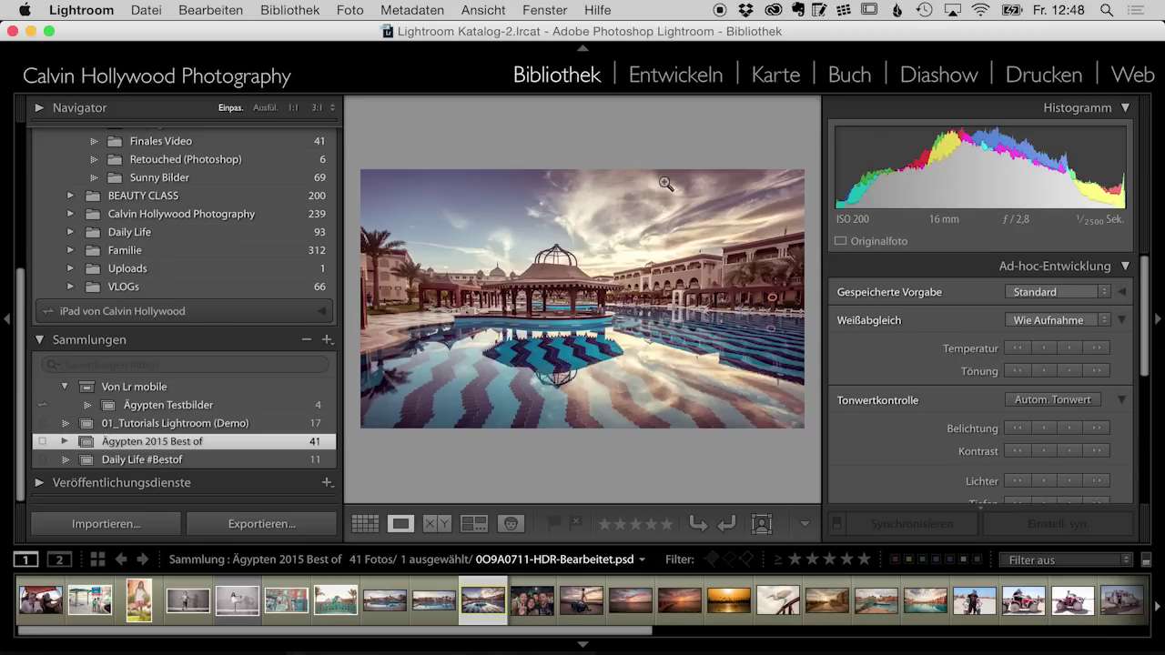
key("Tab")
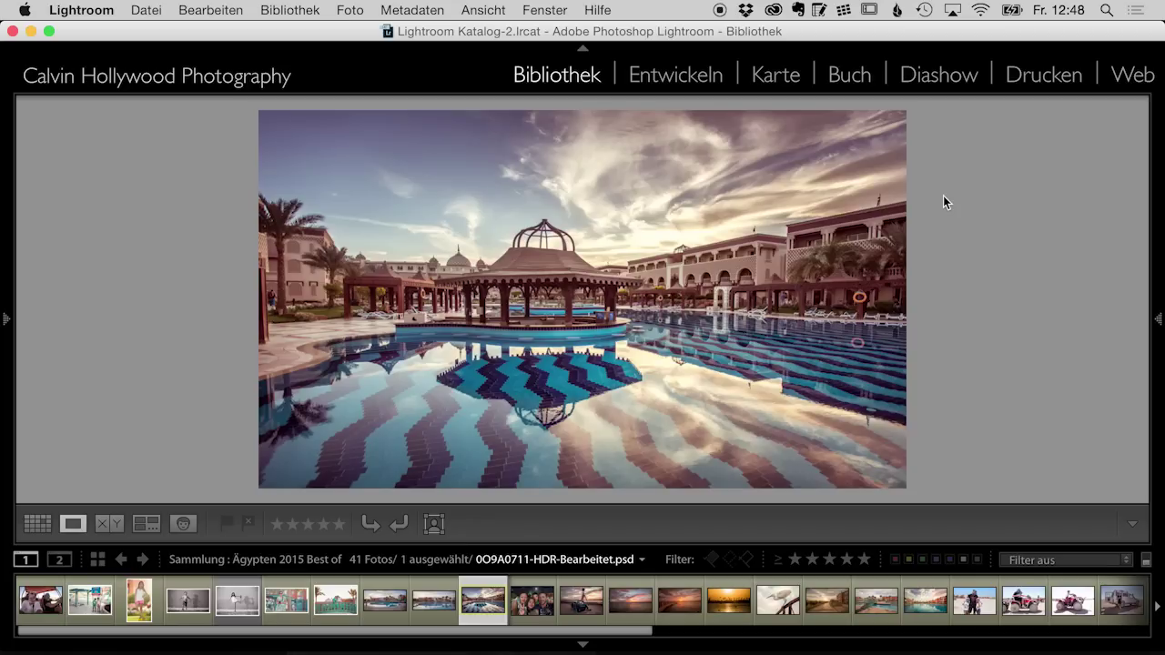
key("Tab")
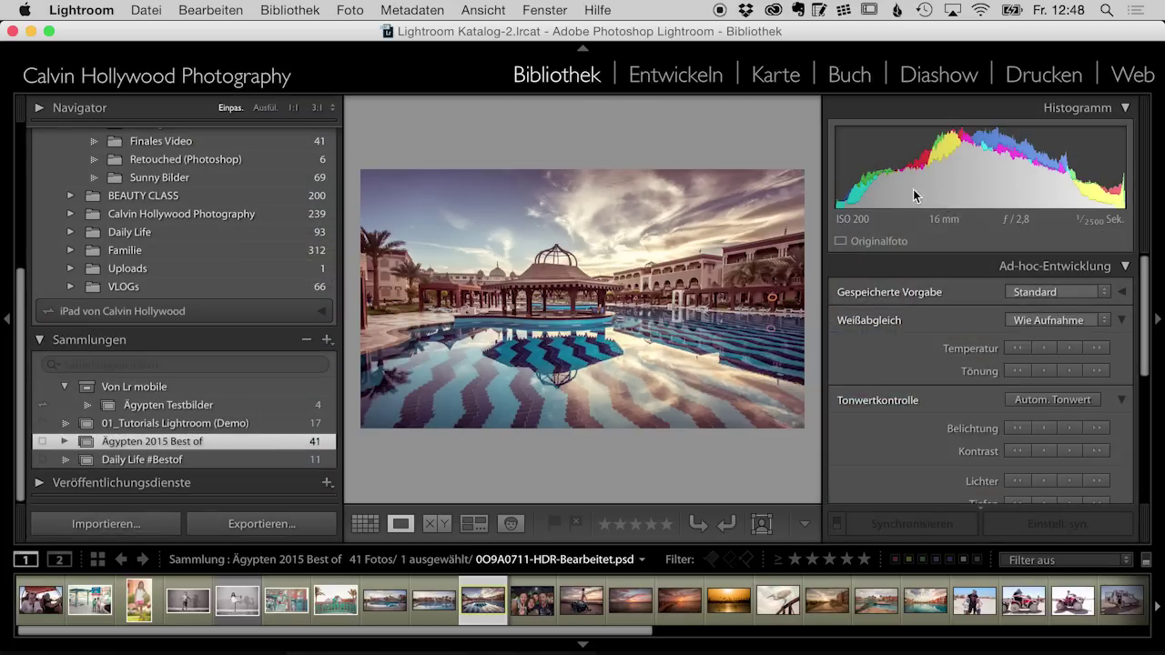
scroll(192, 386, "down", 1)
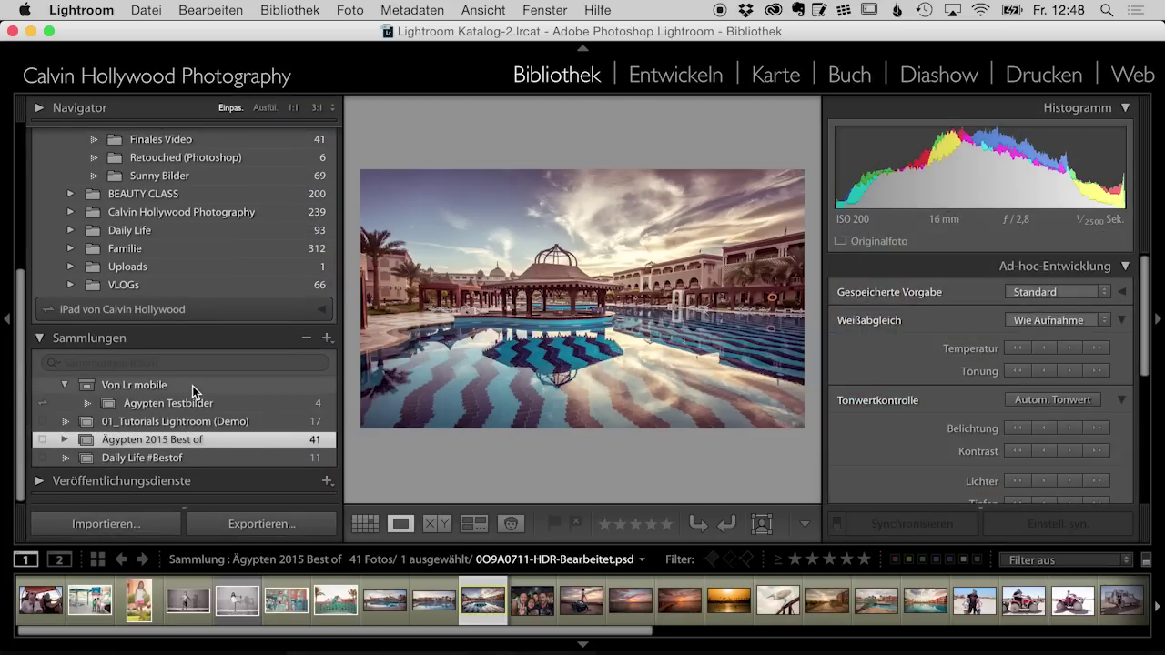
Open the 01_Tutorials Lightroom (Demo) collection and enlarge the stacked pool exposures
left_click(178, 425)
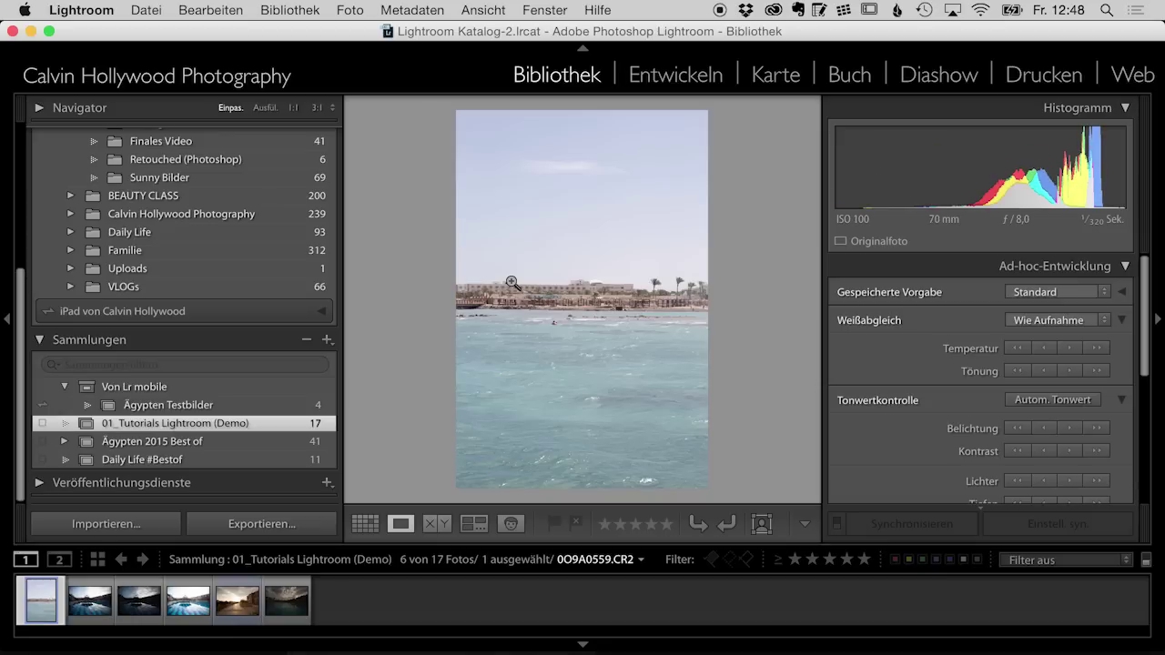
left_click(361, 528)
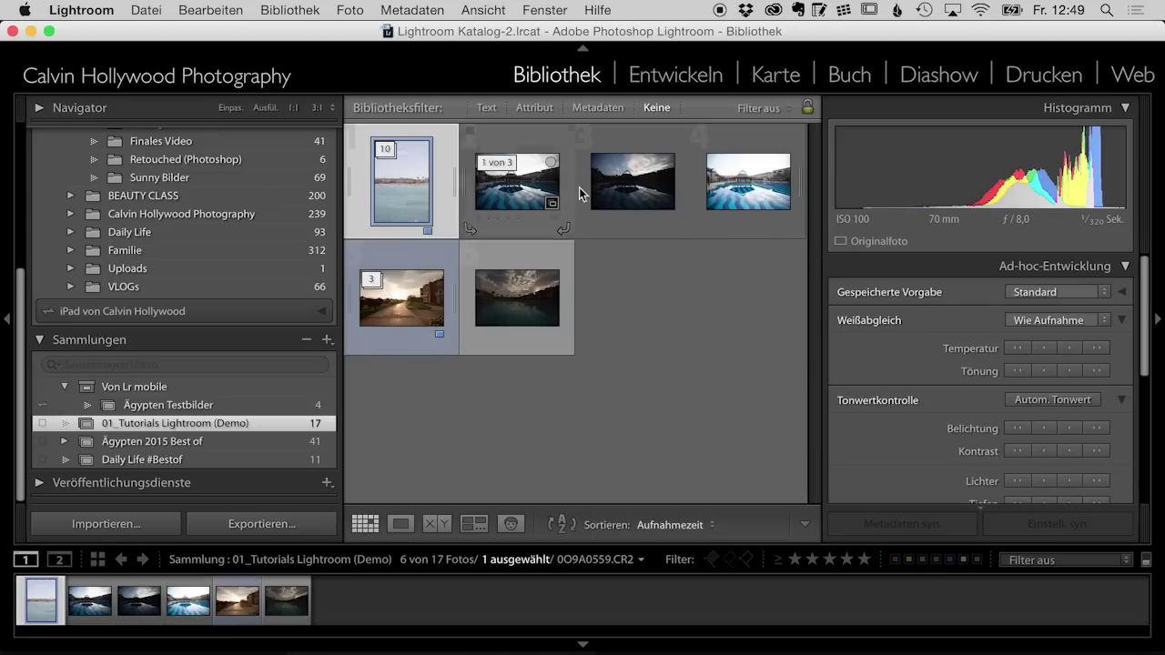
left_click(532, 188)
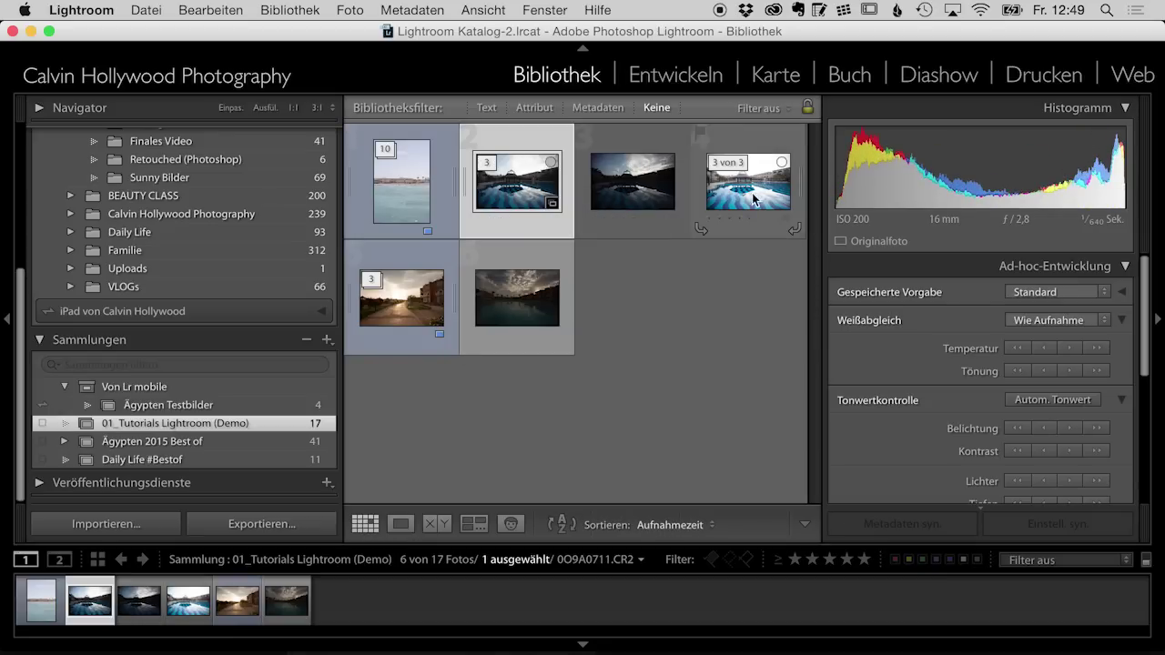
double_click(536, 180)
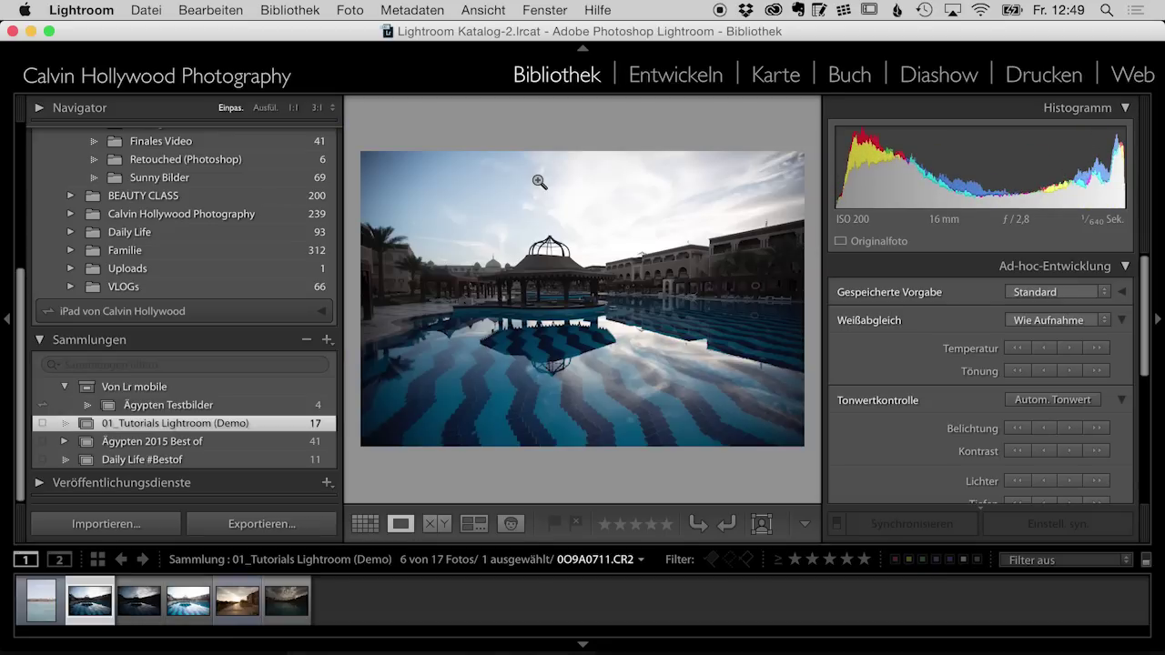
Flip back and forth between the normal and dark pool exposures
key("Right")
key("Right")
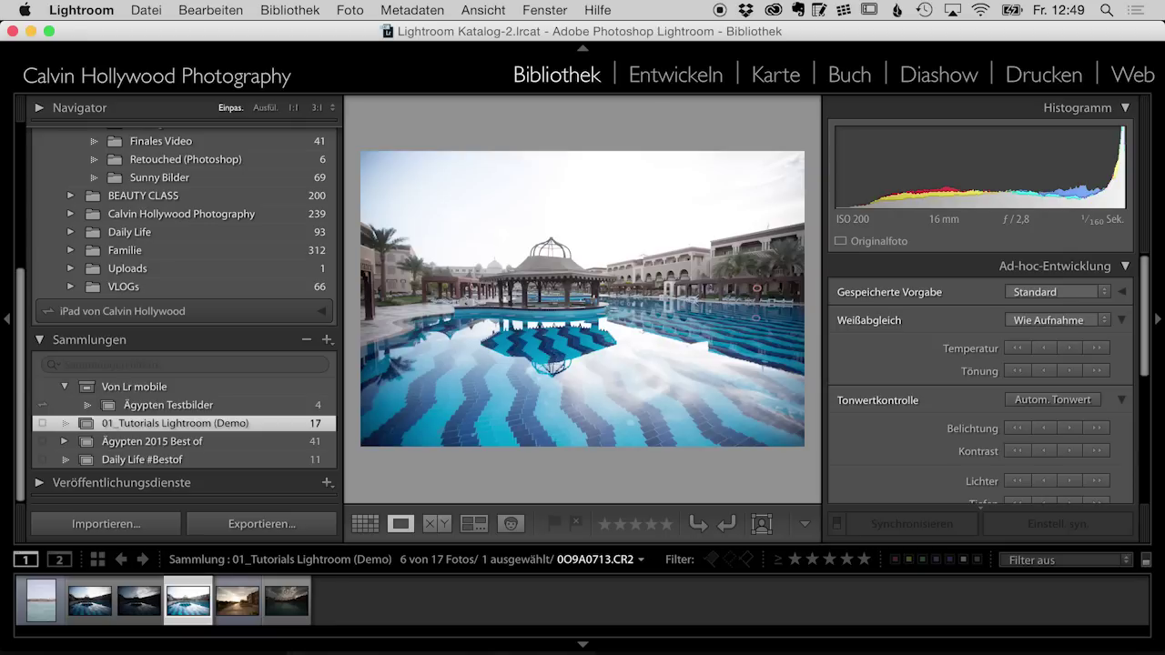
key("Left")
key("Left")
key("Right")
key("Left")
key("Right")
key("Left")
key("Right")
key("Left")
key("Right")
key("Left")
key("Right")
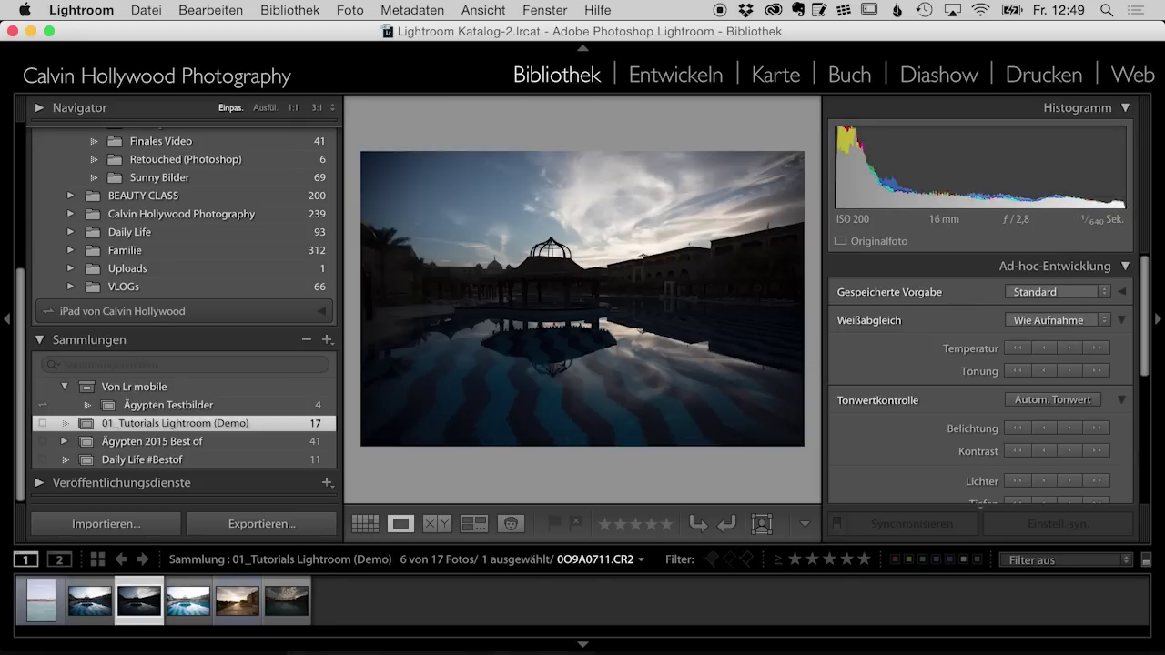
key("Left")
key("Right")
key("Left")
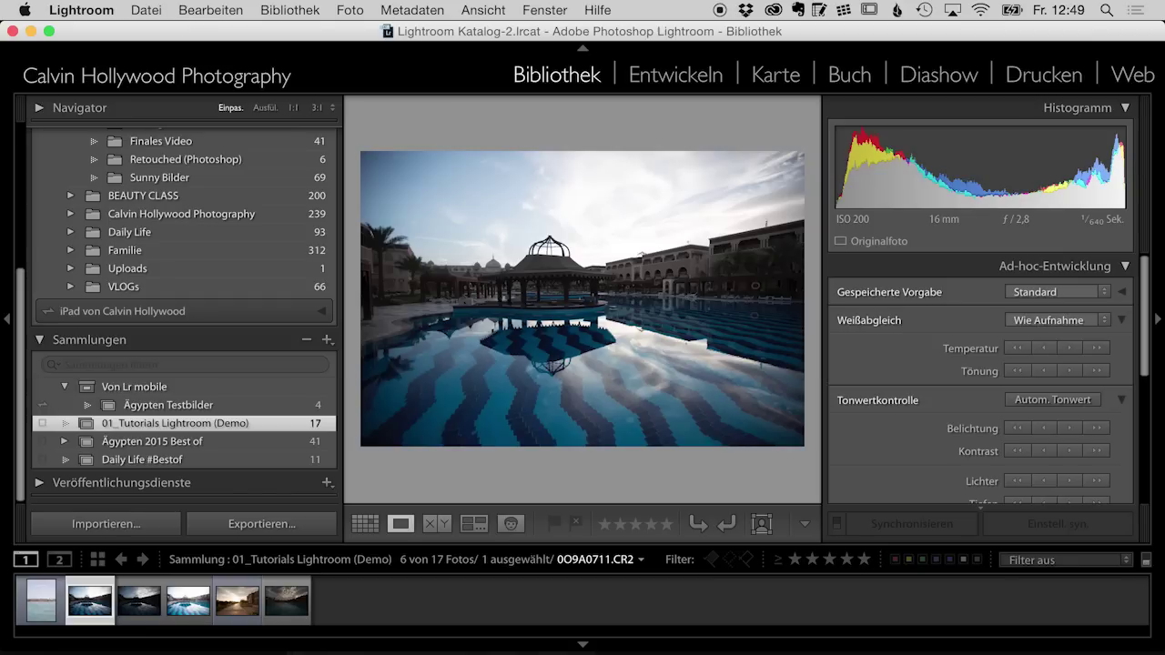
Cycle through exposures 0O9A0711, 0O9A0712 and 0O9A0713, then return to the grid
key("Right")
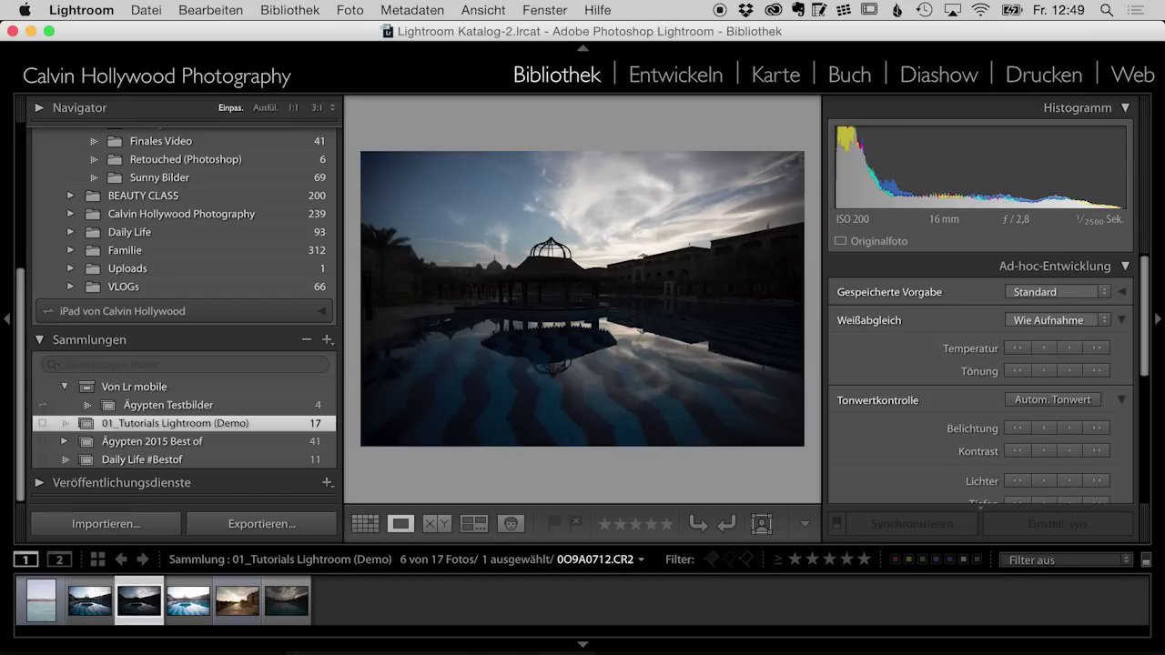
key("Right")
key("Left")
key("Left")
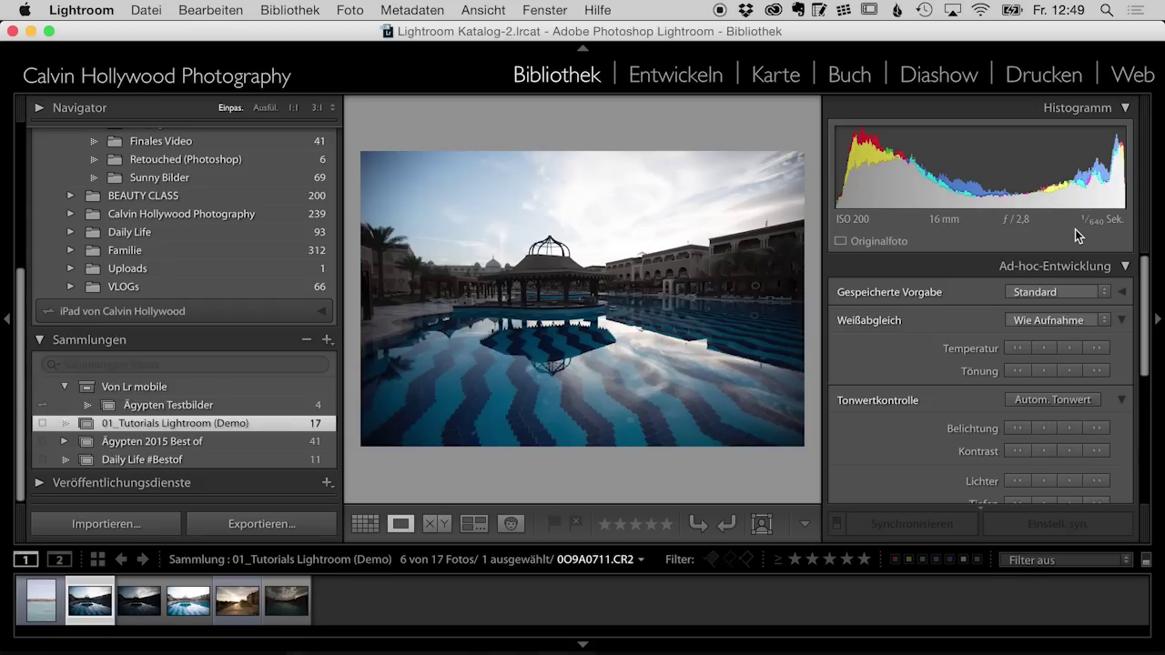
key("Right")
key("Right")
key("Left")
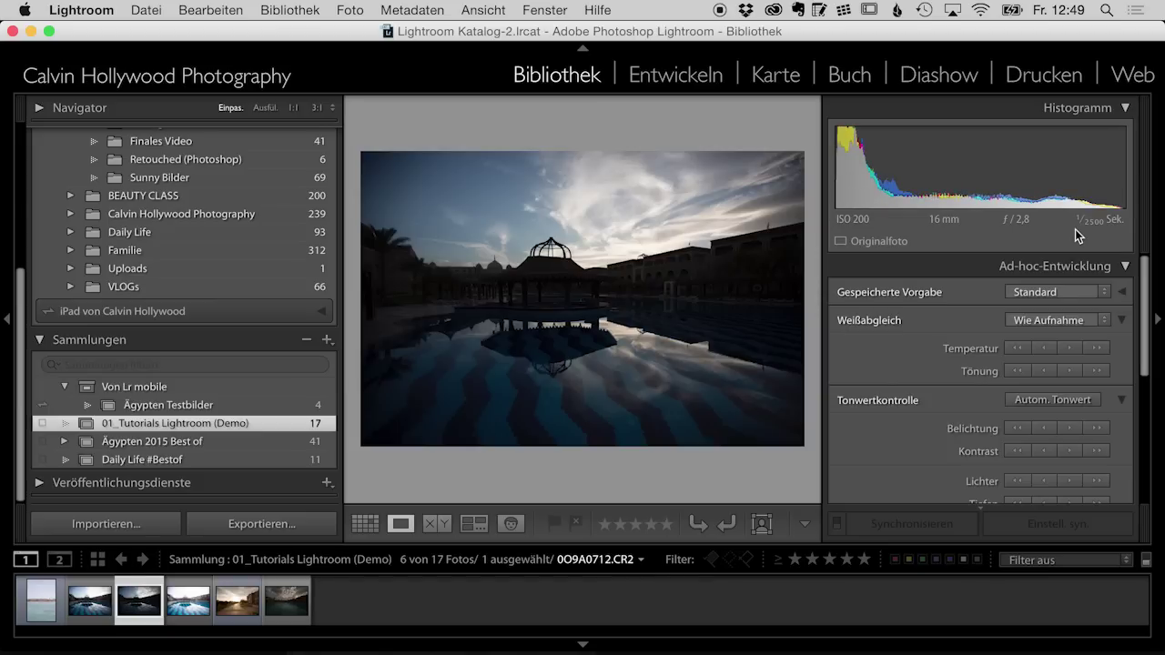
key("Left")
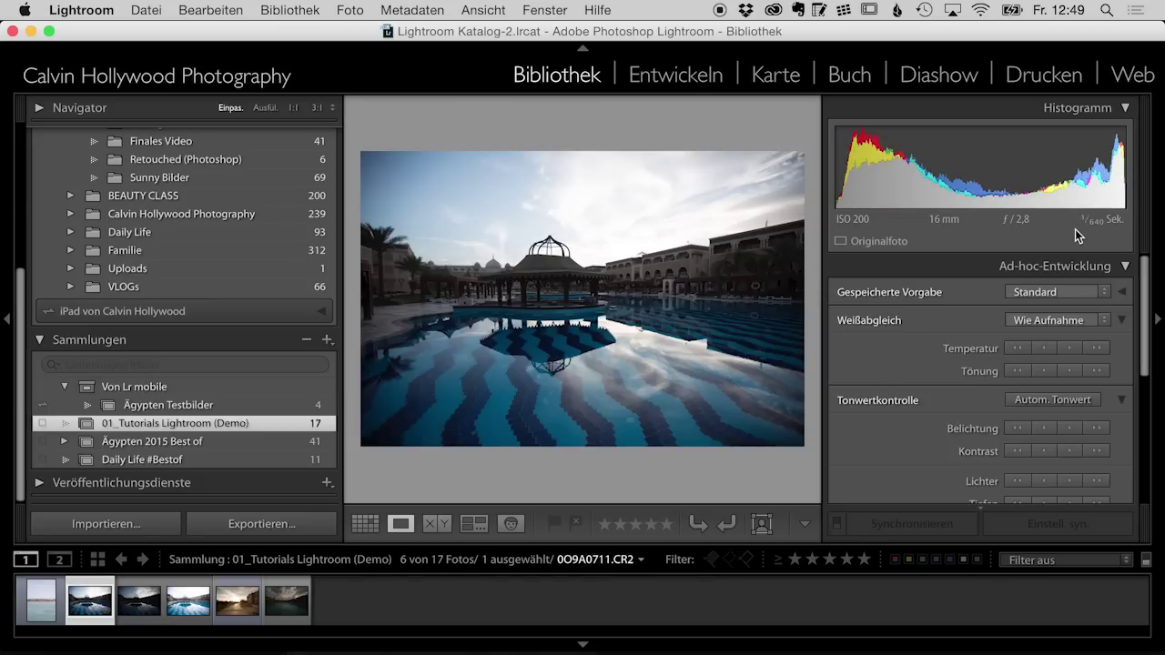
key("Right")
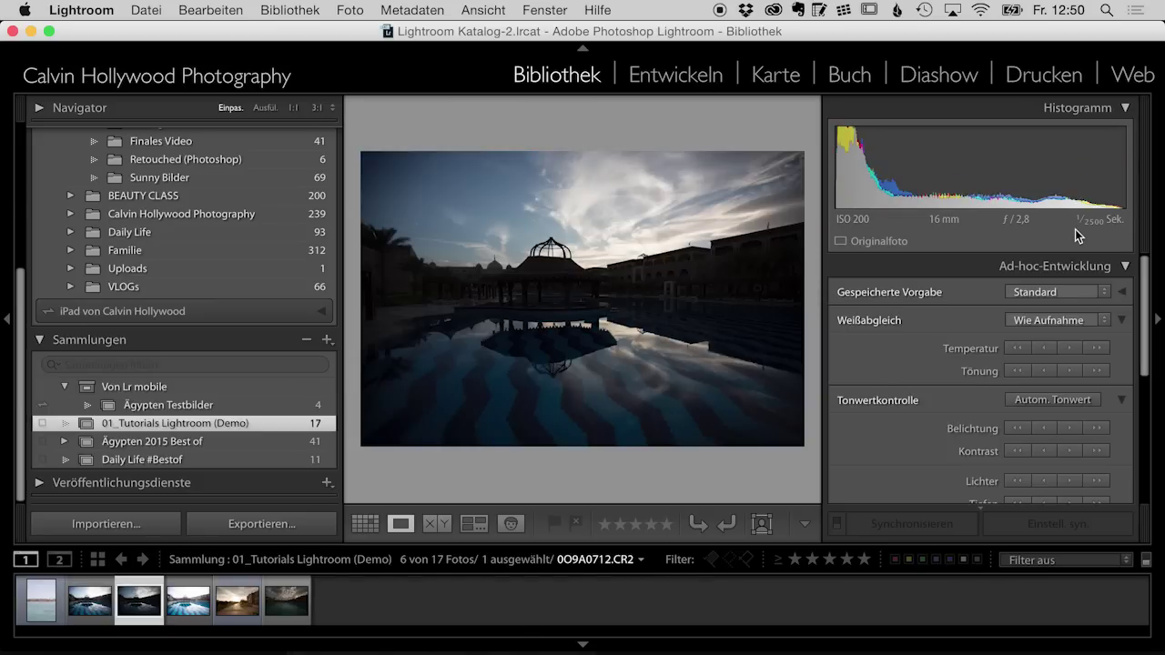
key("Right")
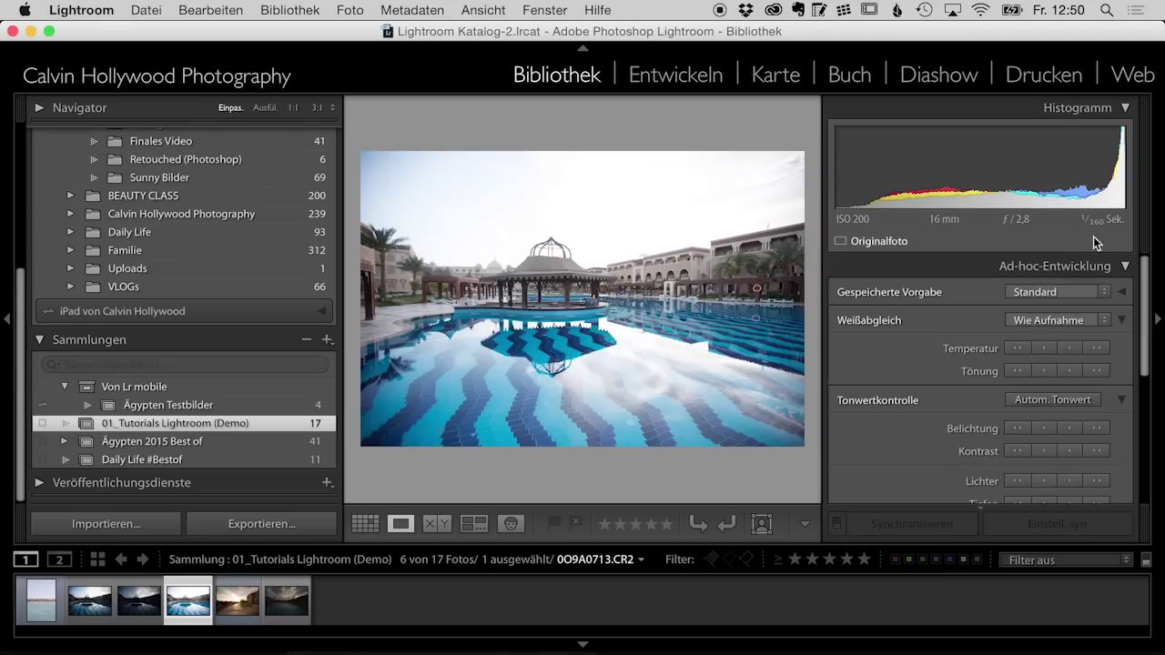
key("Left")
key("Left")
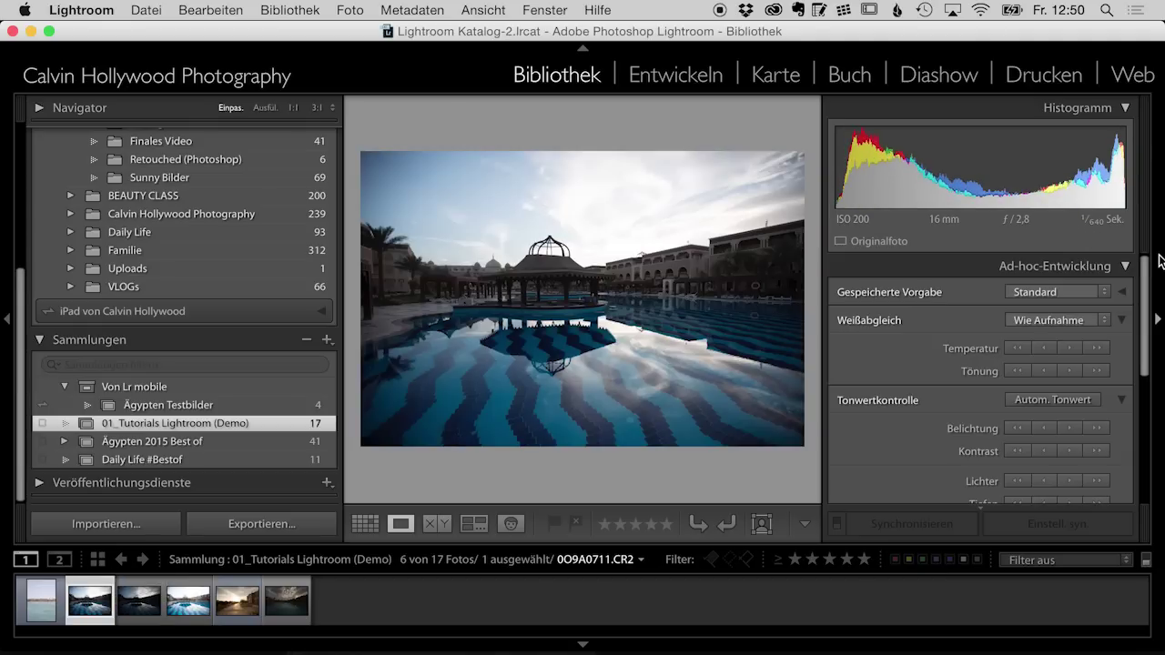
key("Right")
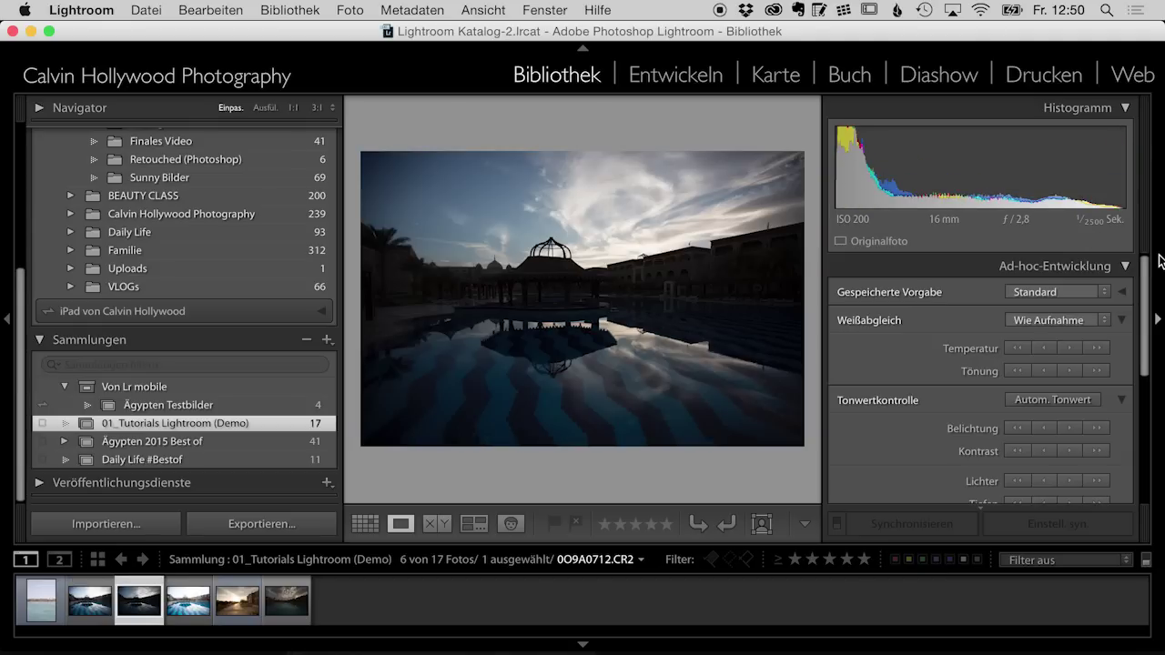
key("Right")
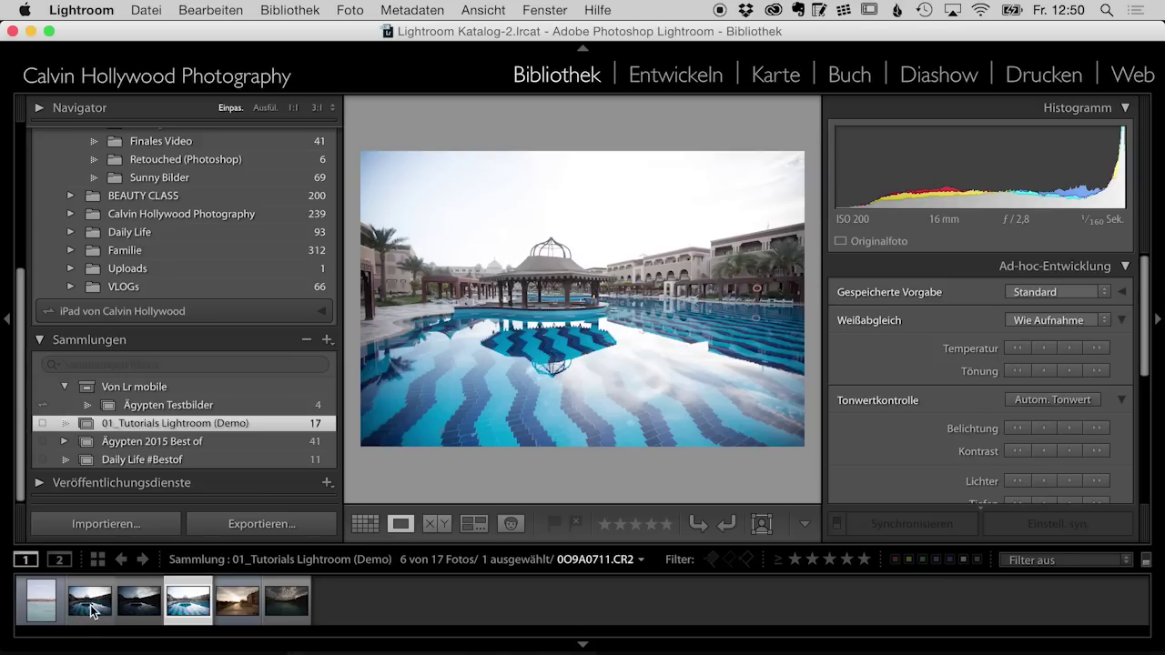
left_click(365, 523)
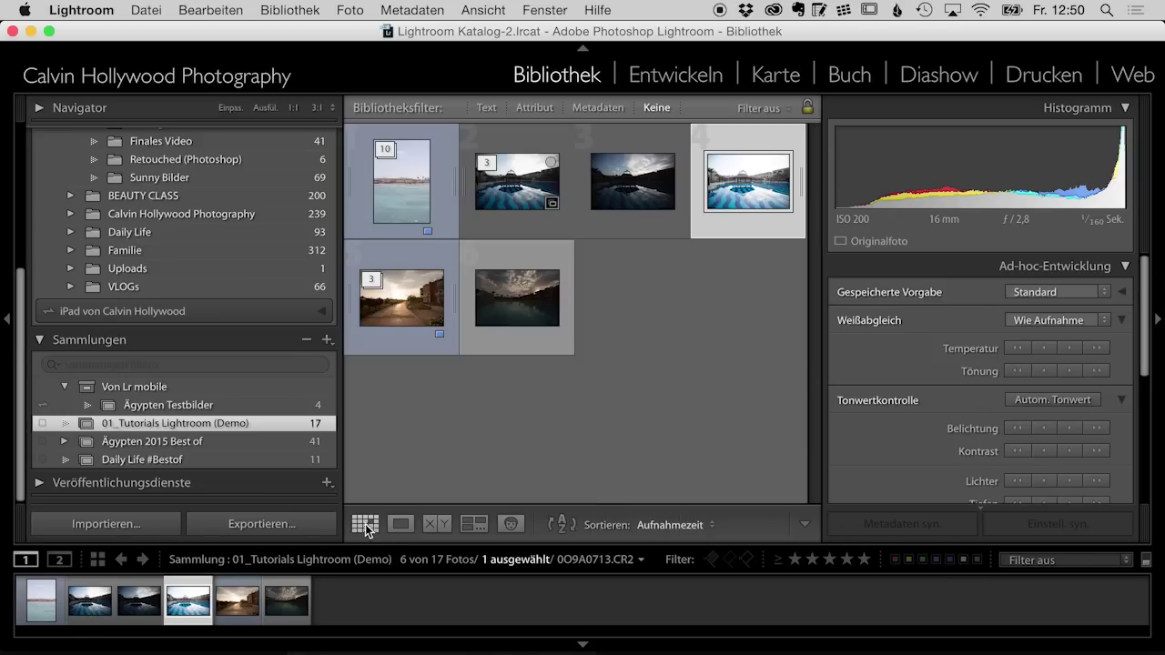
Select all three pool exposures and start an HDR merge via Zusammenfügen von Fotos
left_click(529, 187)
left_click(764, 196, "shift")
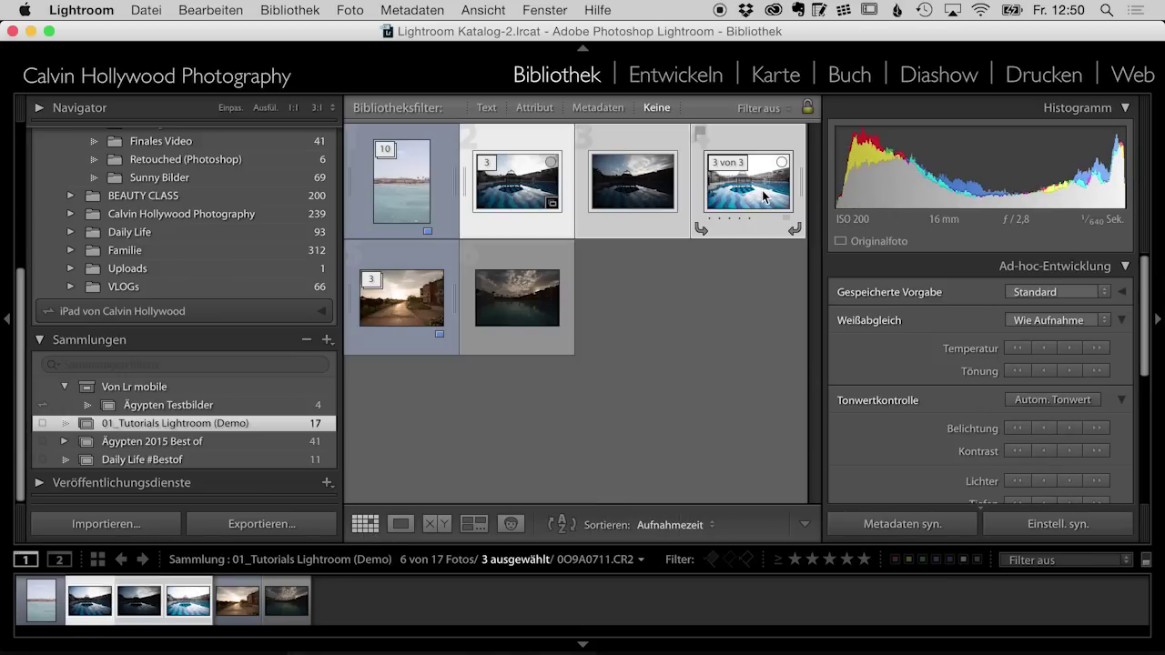
left_click(645, 187)
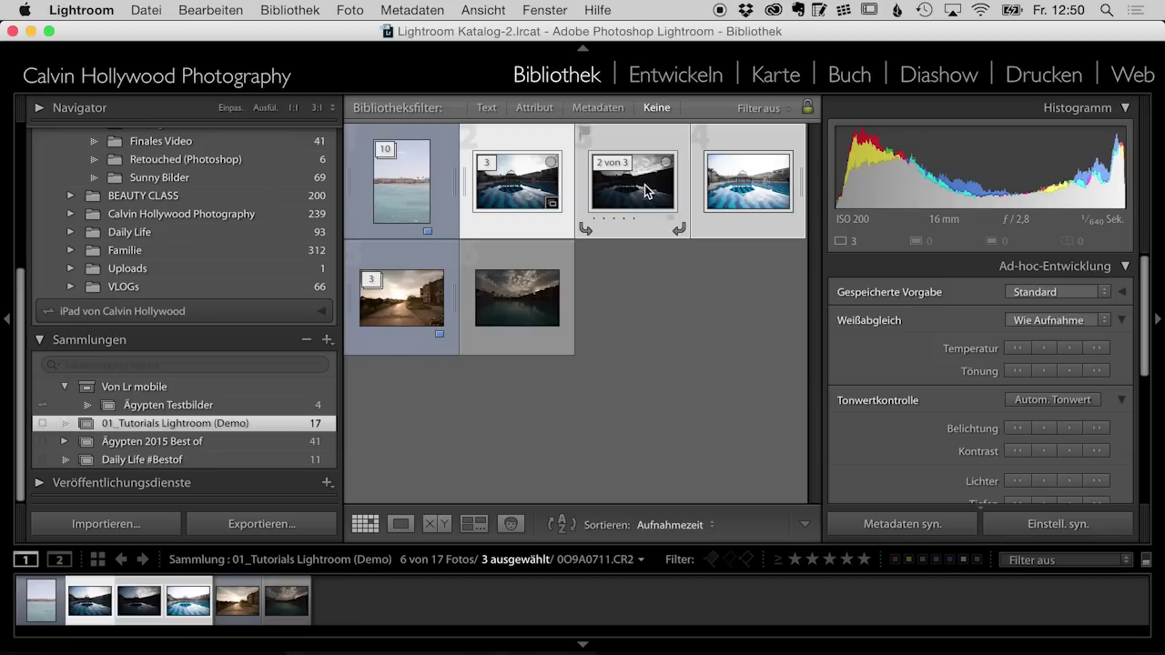
right_click(646, 189)
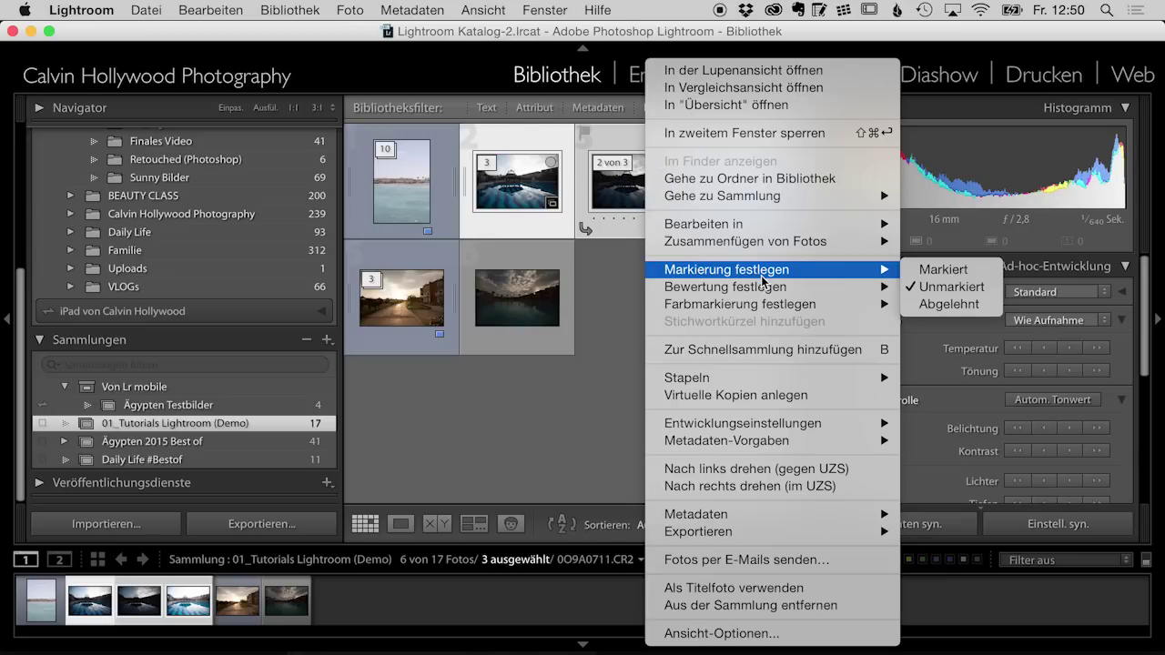
mouse_move(746, 241)
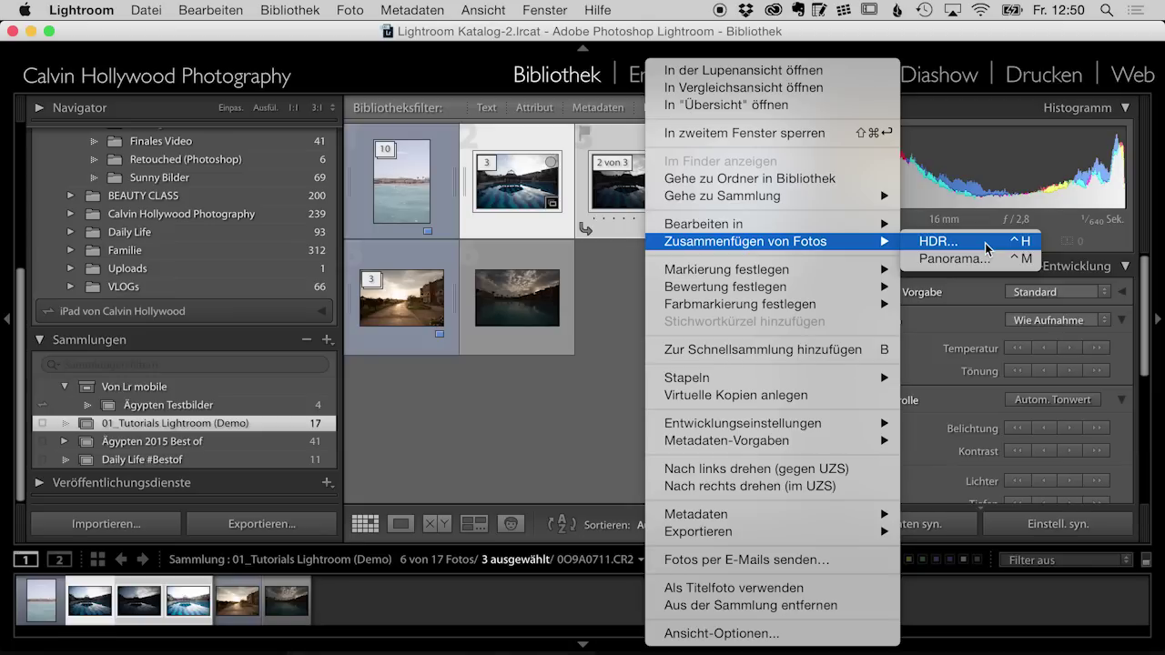
left_click(986, 244)
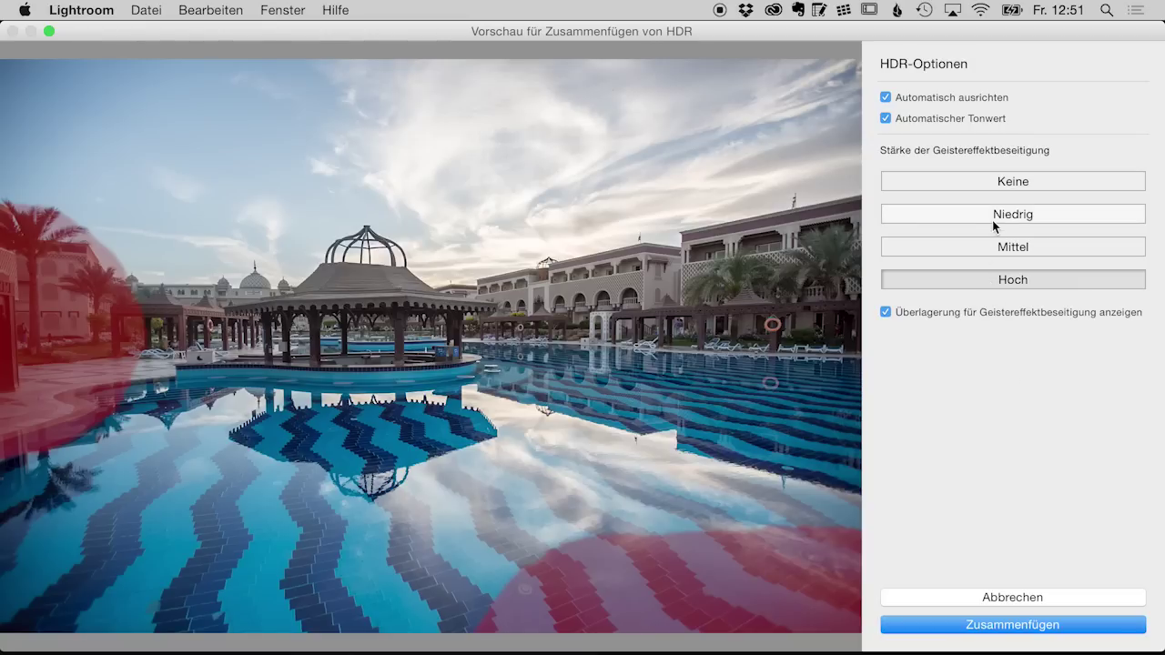
Compare Mittel and Hoch deghosting, keep Hoch, and merge the exposures into an HDR
left_click(994, 248)
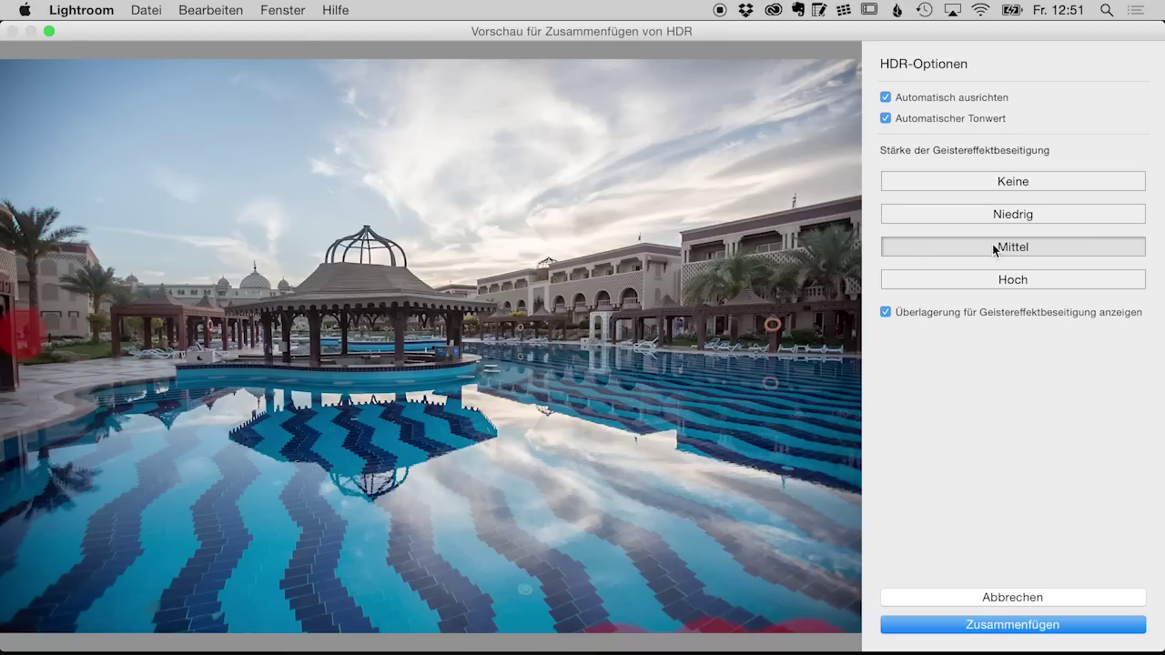
left_click(1033, 284)
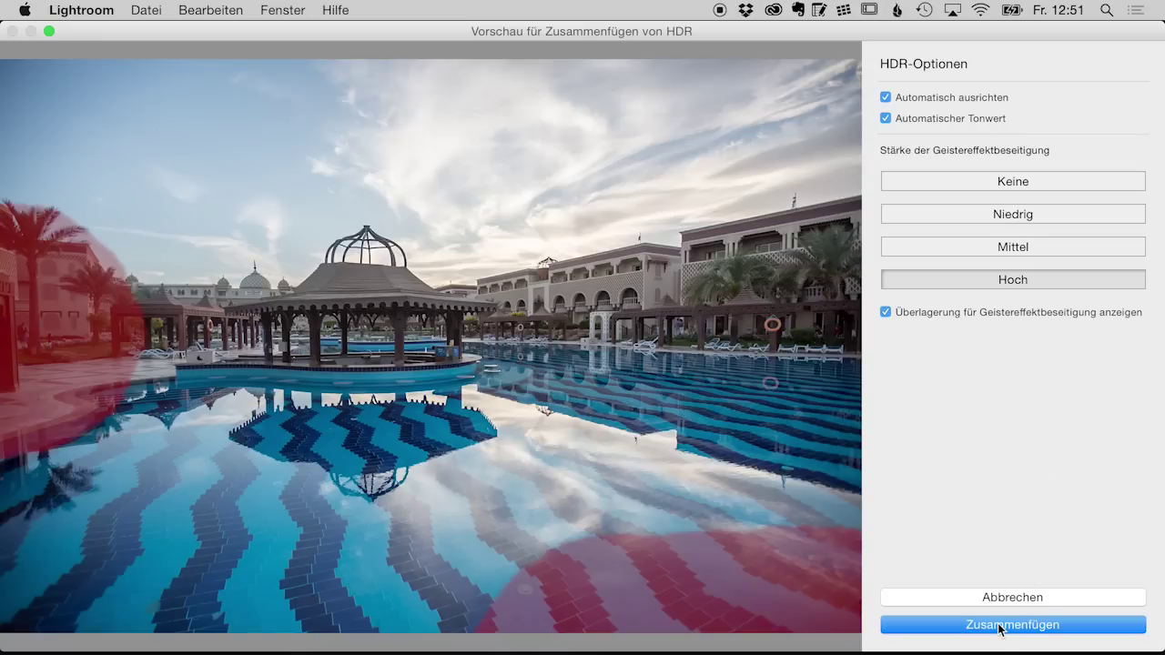
left_click(1002, 627)
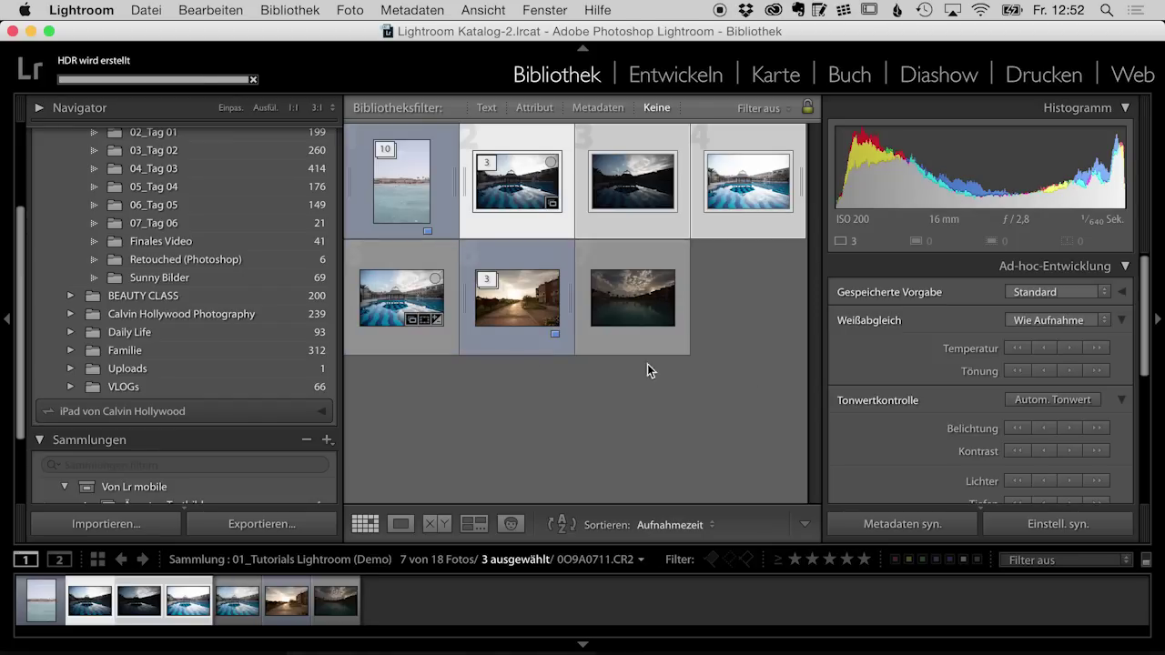
Open the merged HDR 0O9A0711-HDR-3.dng in Develop, check detail zoomed in, and start cropping
left_click(397, 300)
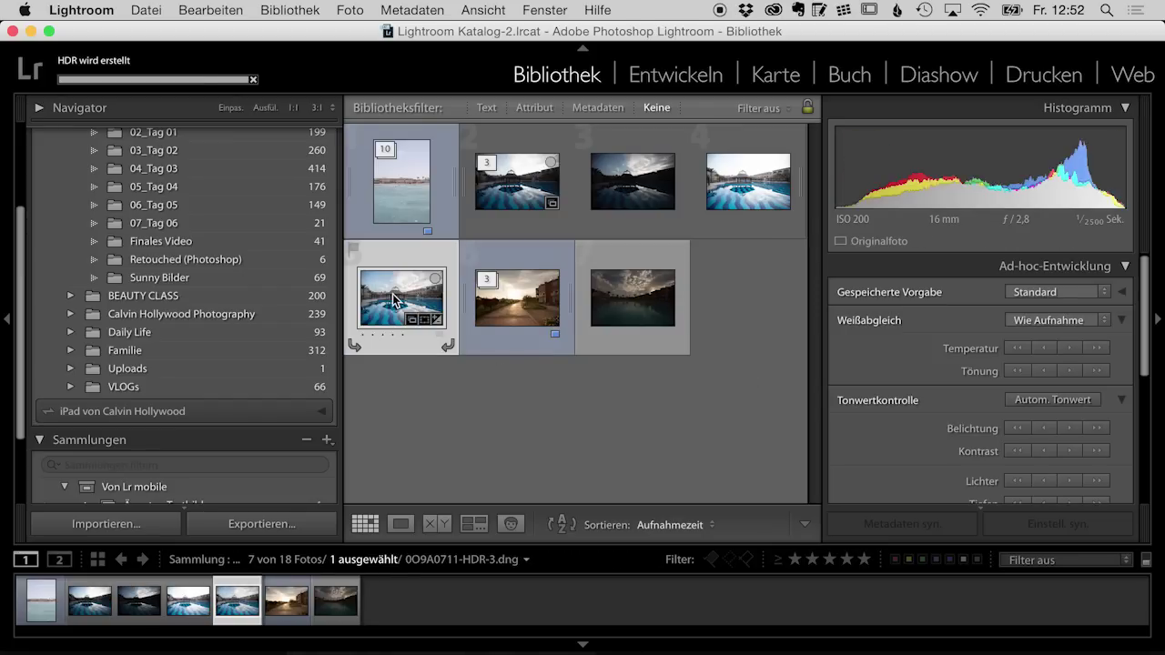
left_click(679, 78)
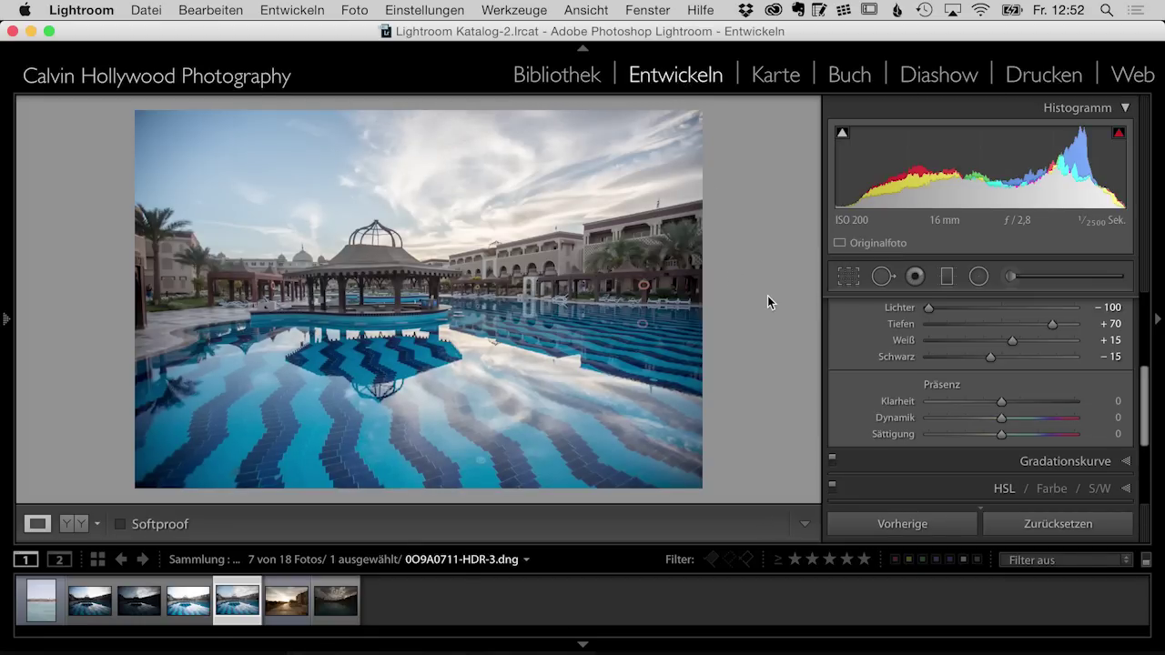
left_click(333, 283)
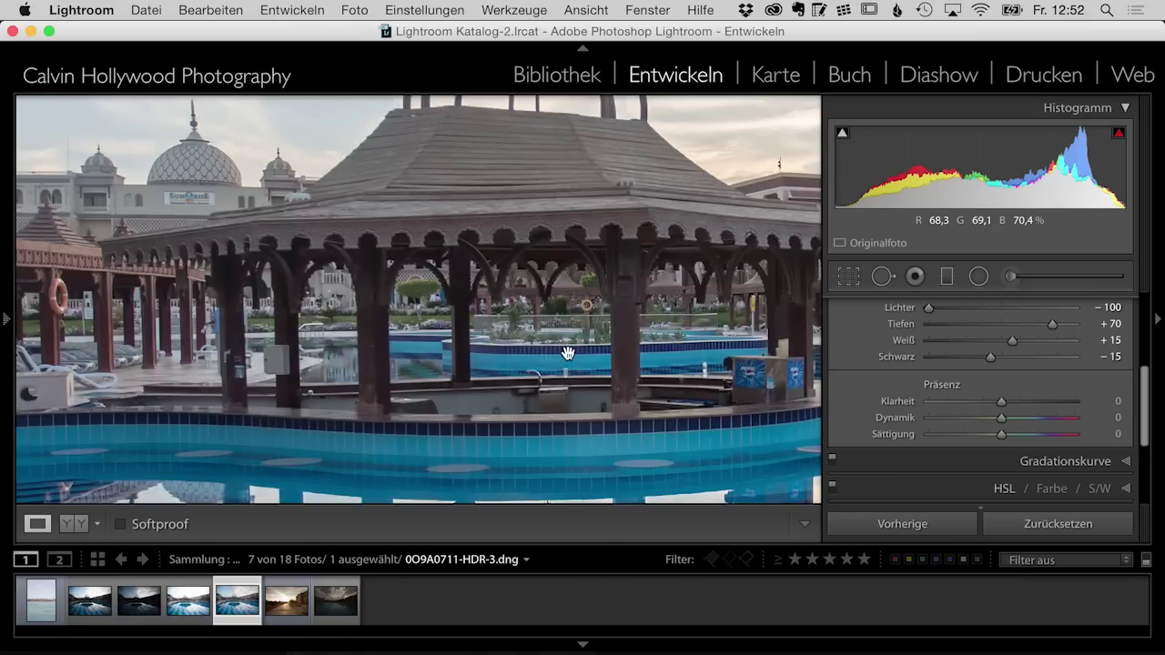
left_click(584, 285)
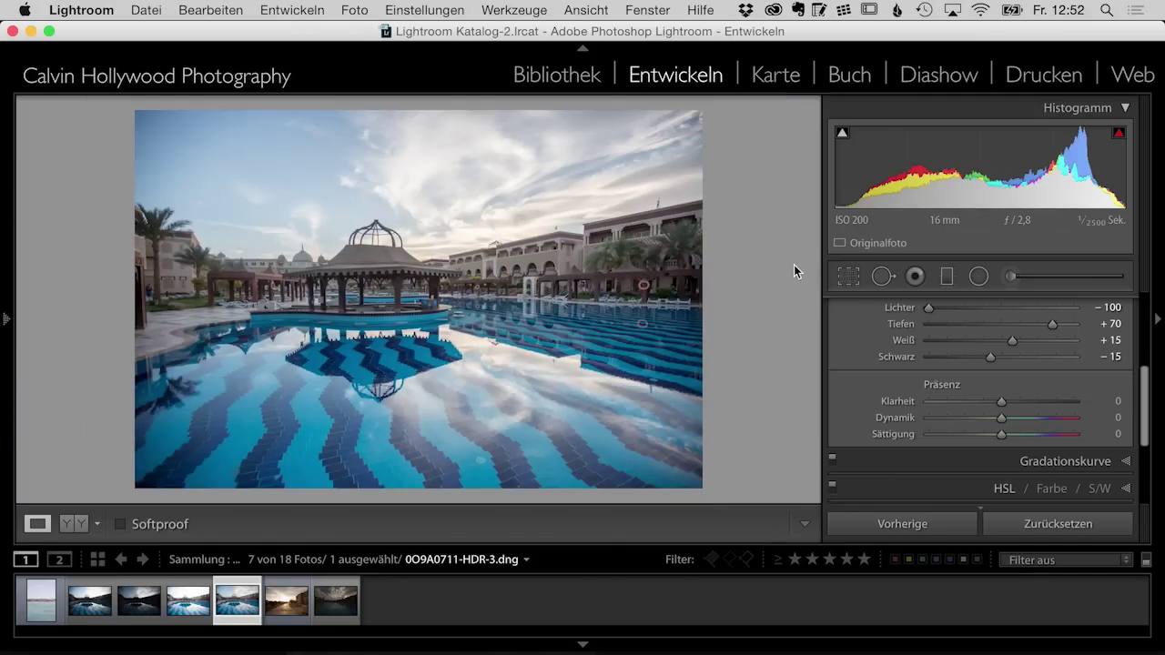
left_click(850, 278)
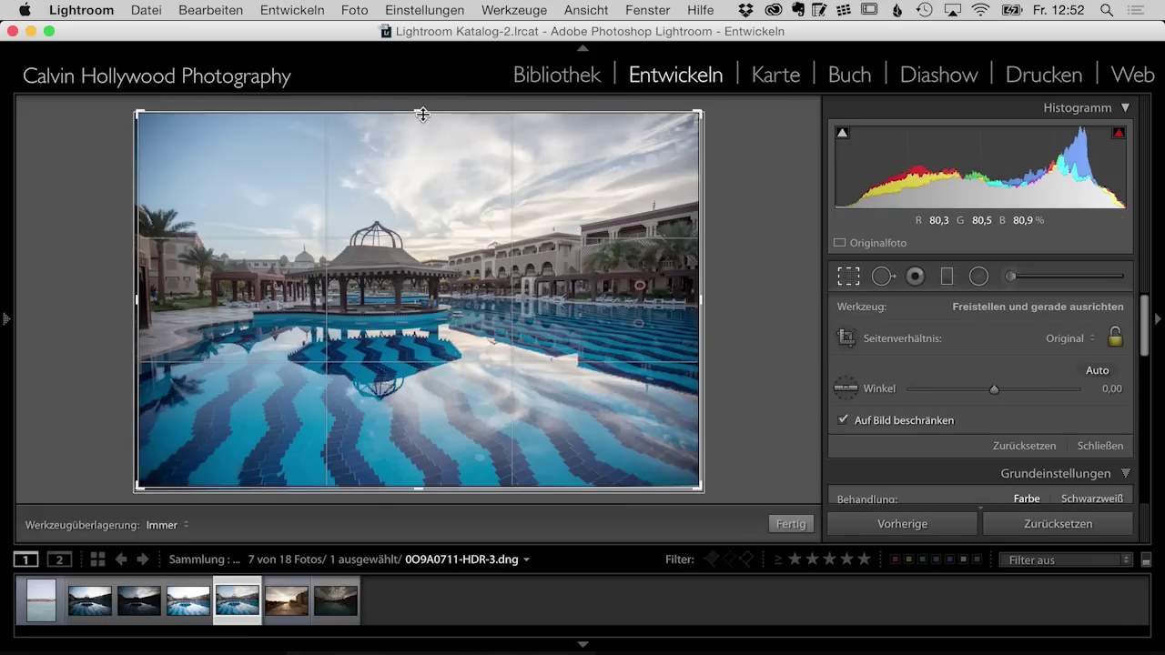
Crop the pool photo to 16 x 9, straighten and reposition it slightly, and apply
left_click(1078, 341)
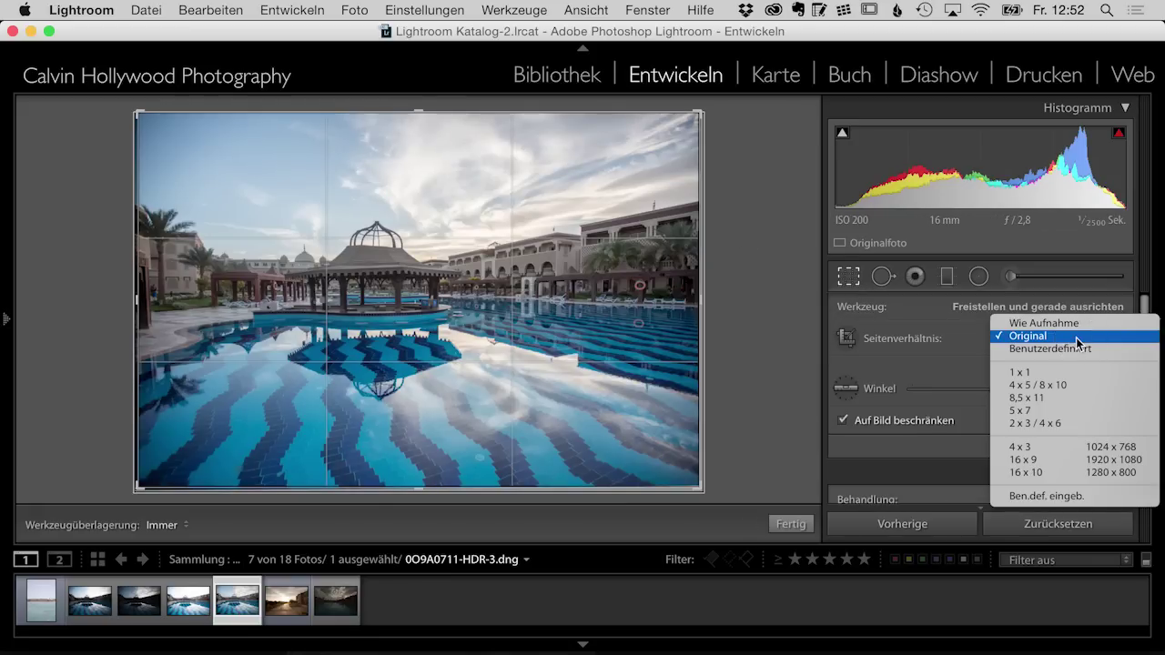
left_click(1041, 460)
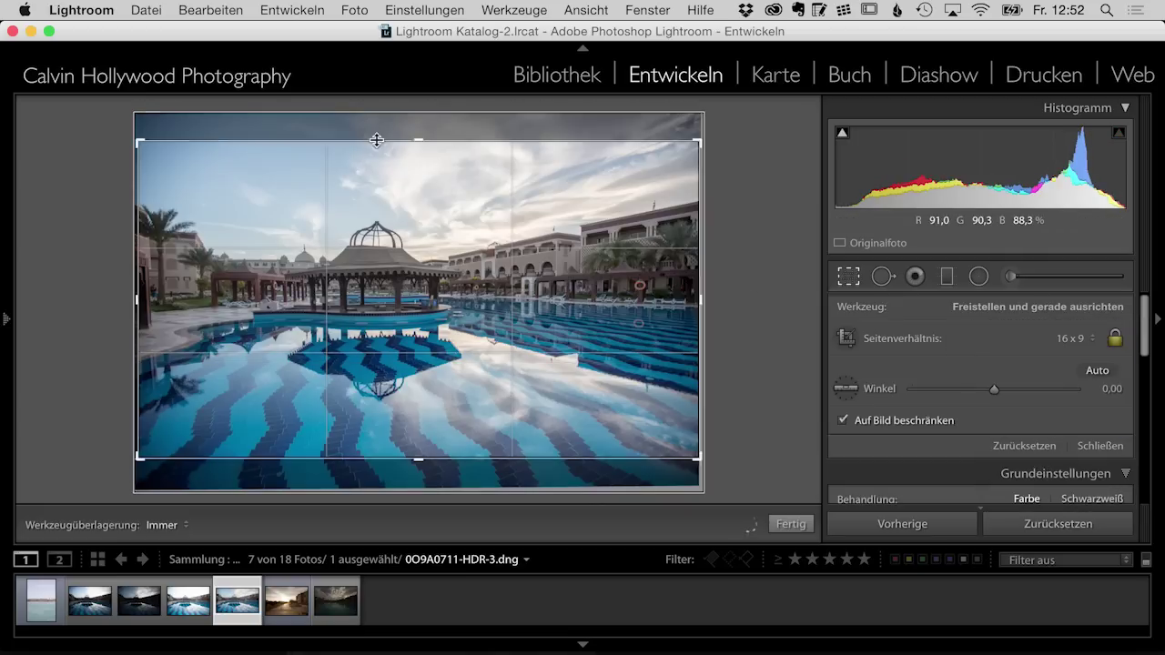
left_click_drag(350, 125, 349, 119)
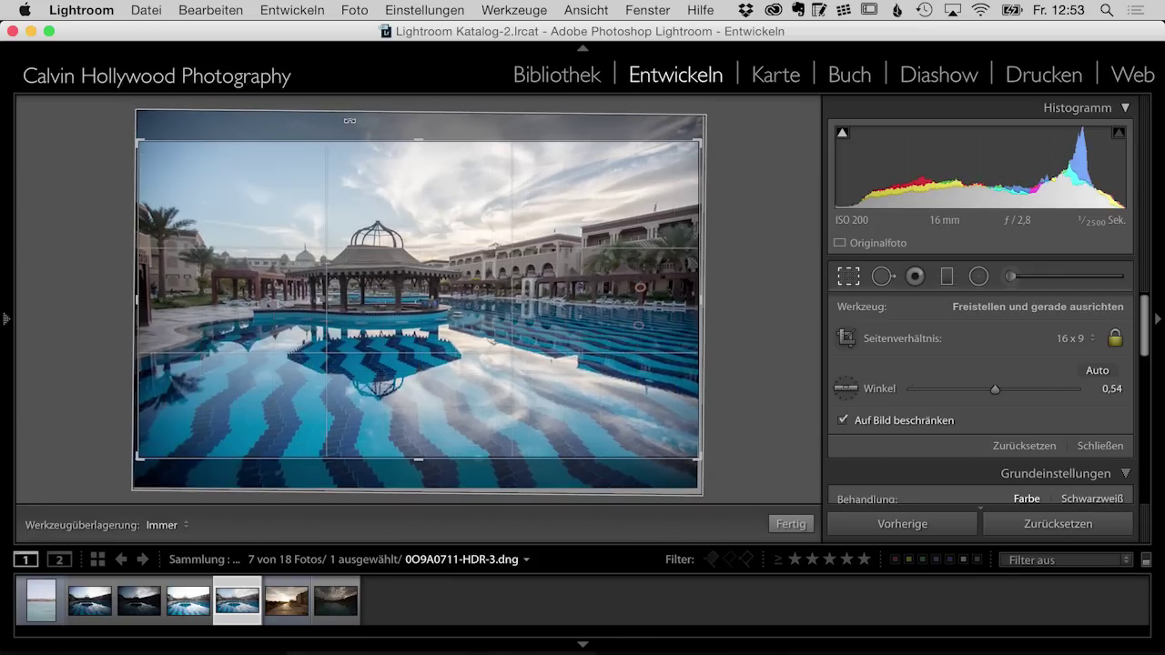
left_click_drag(416, 254, 416, 275)
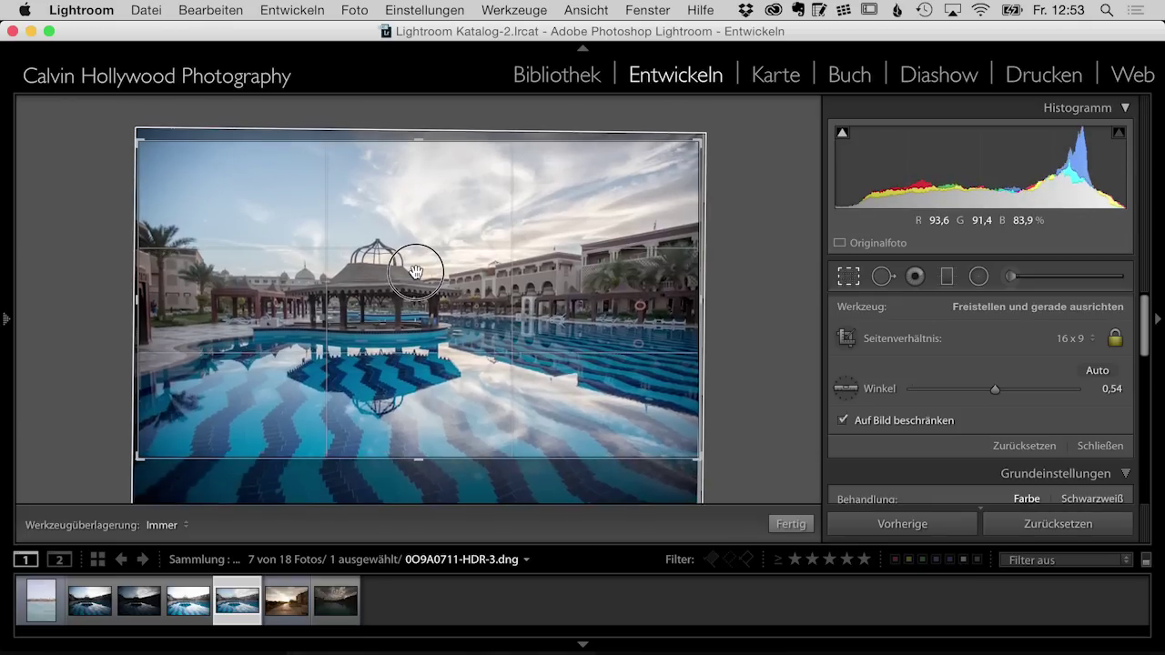
left_click_drag(416, 275, 416, 275)
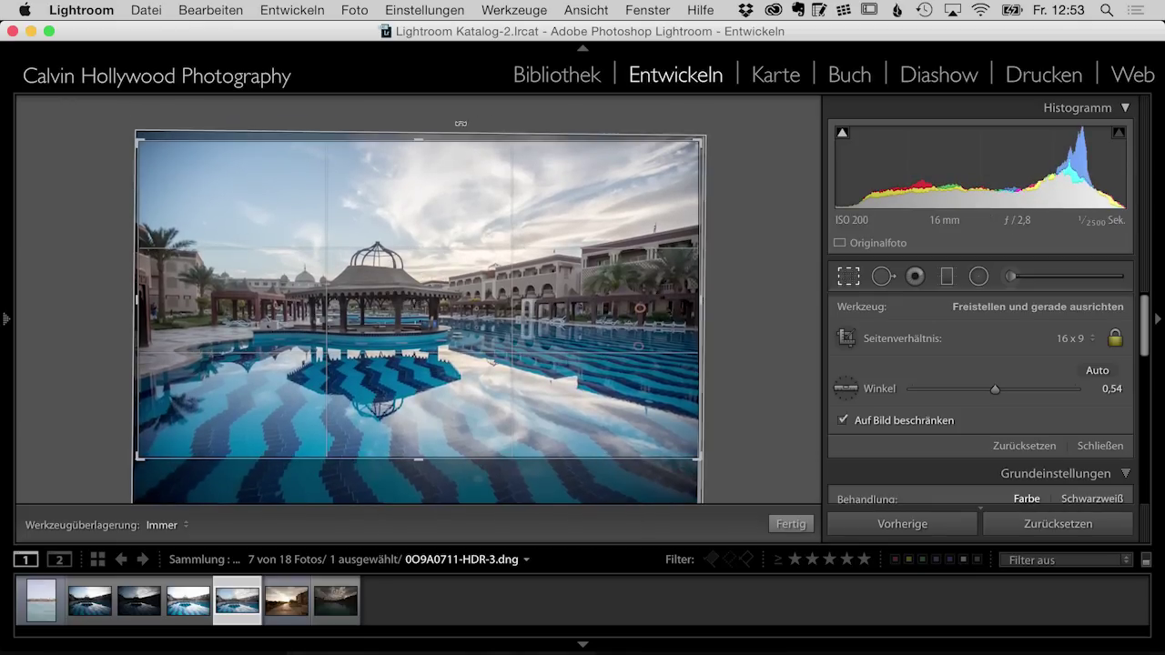
left_click_drag(412, 466, 421, 479)
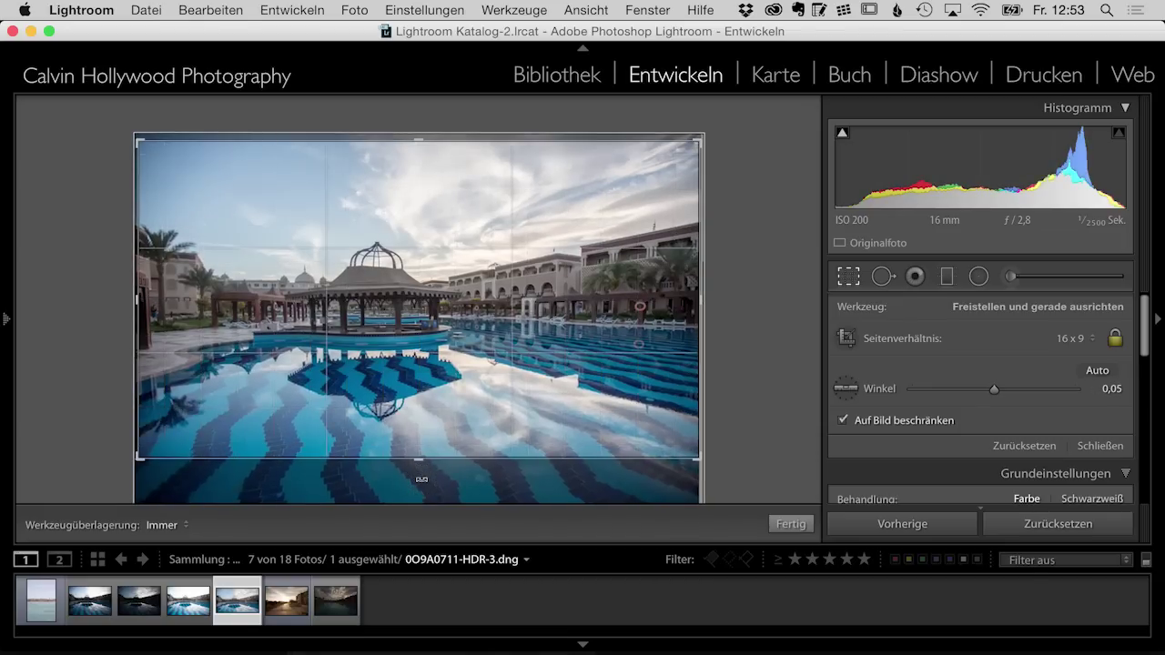
key("Return")
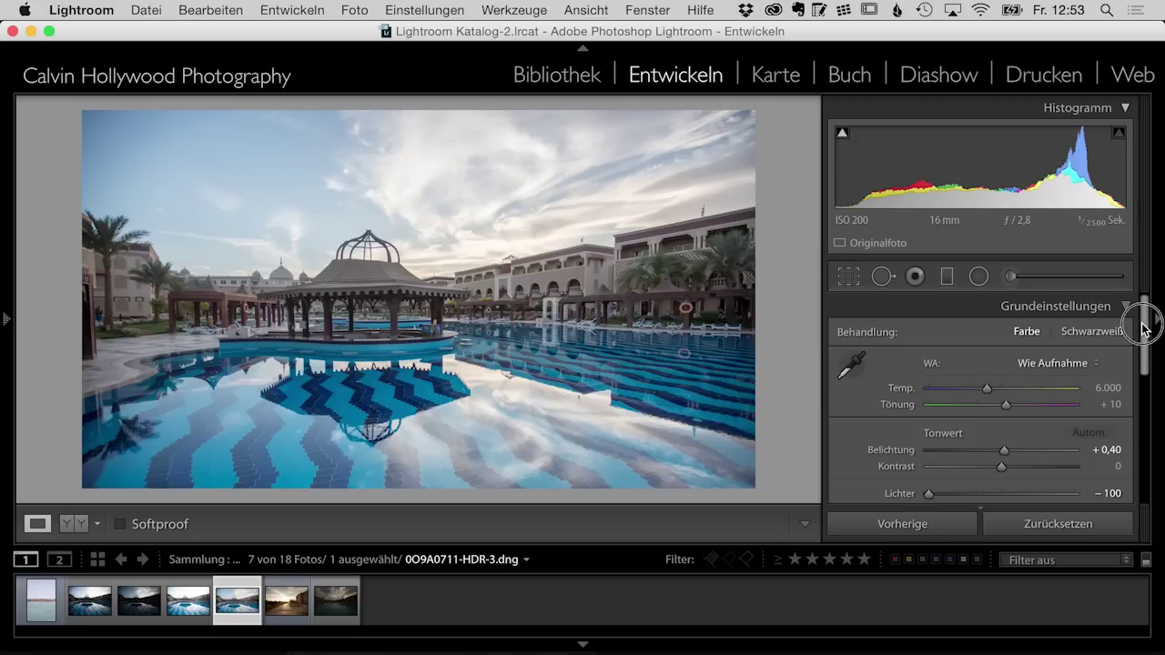
Raise Tiefen to +92 and Klarheit to +16, keeping Lichter at −100
left_click_drag(1145, 328, 1144, 368)
left_click_drag(928, 366, 914, 373)
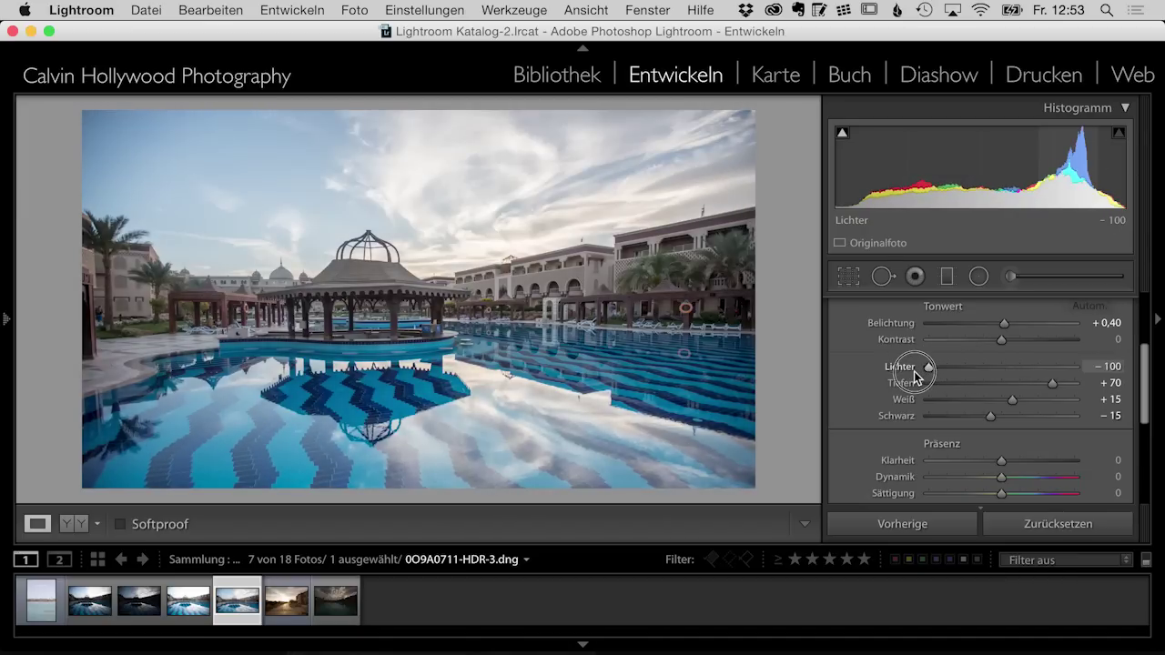
left_click_drag(1052, 384, 1068, 385)
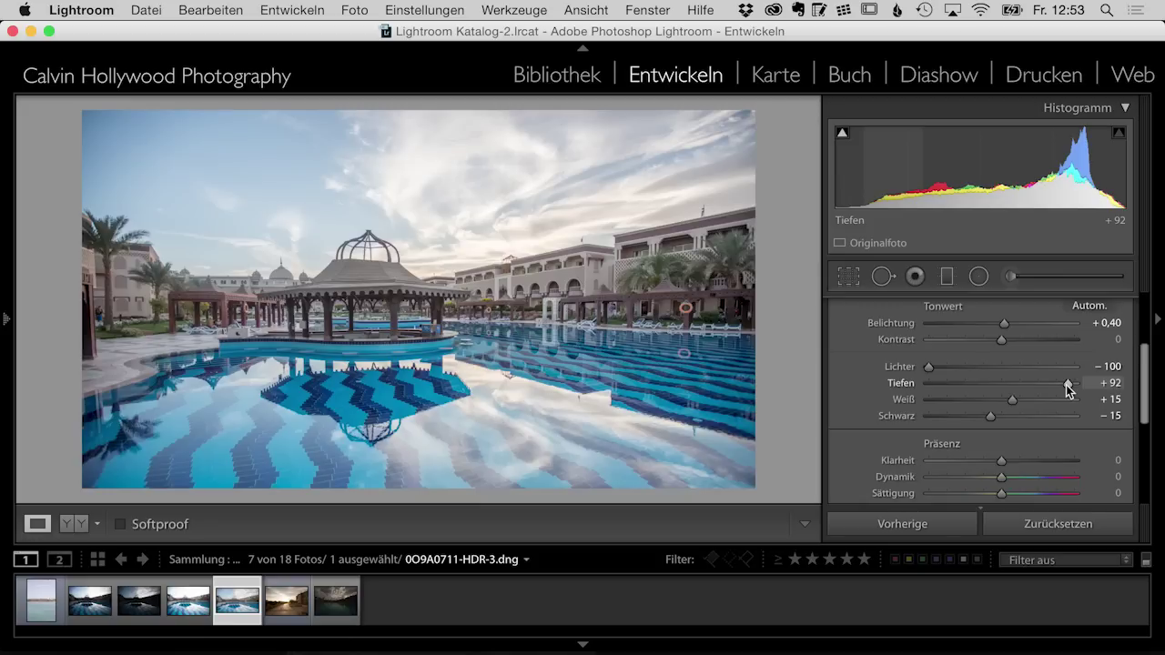
left_click_drag(1002, 460, 1010, 462)
left_click_drag(1012, 461, 1015, 465)
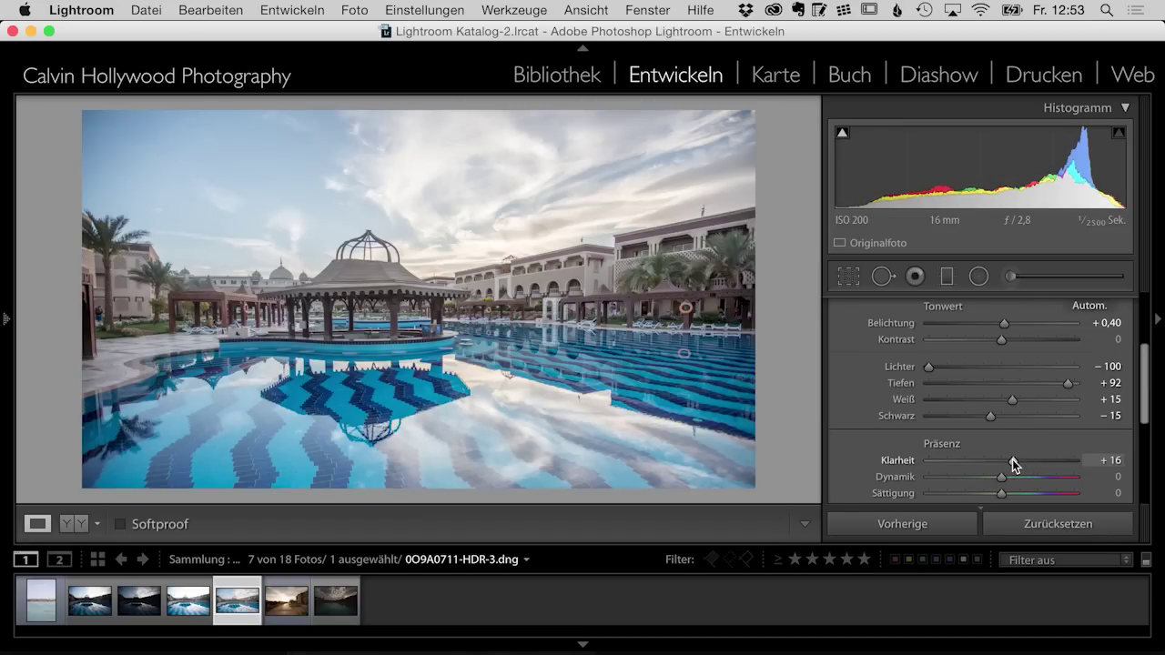
left_click(947, 278)
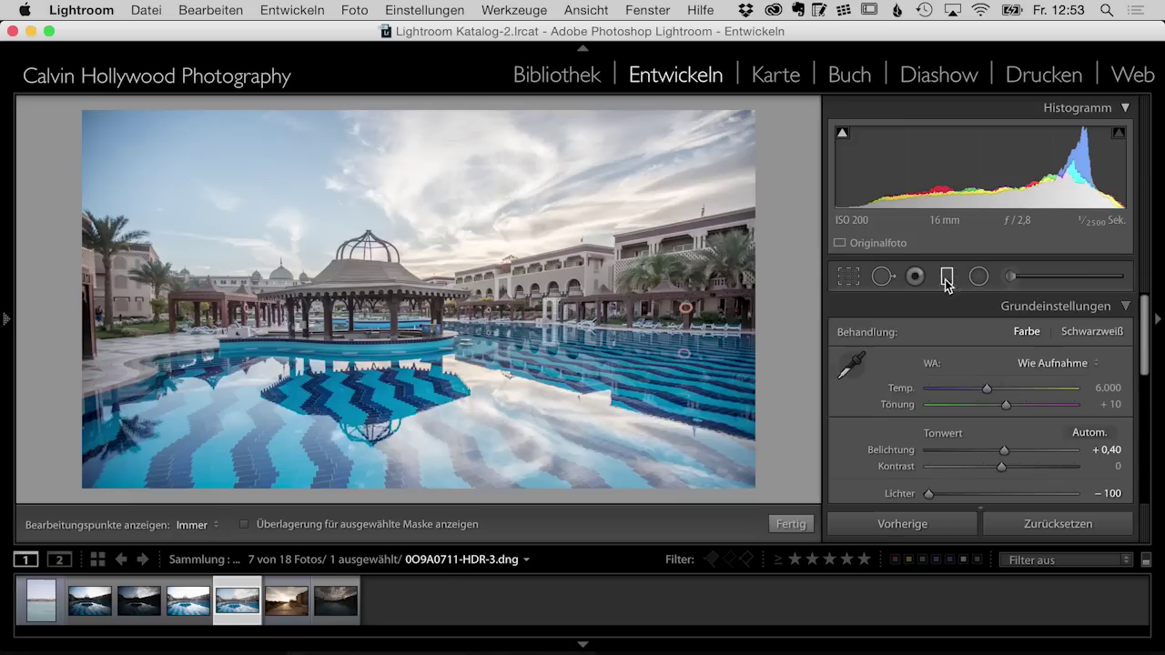
Add a sky graduated filter with Temp 0, Lichter near 0, Sättigung −3 and Belichtung −1,09
left_click_drag(377, 102, 378, 500)
left_click(1031, 355)
left_click_drag(1031, 355, 1001, 357)
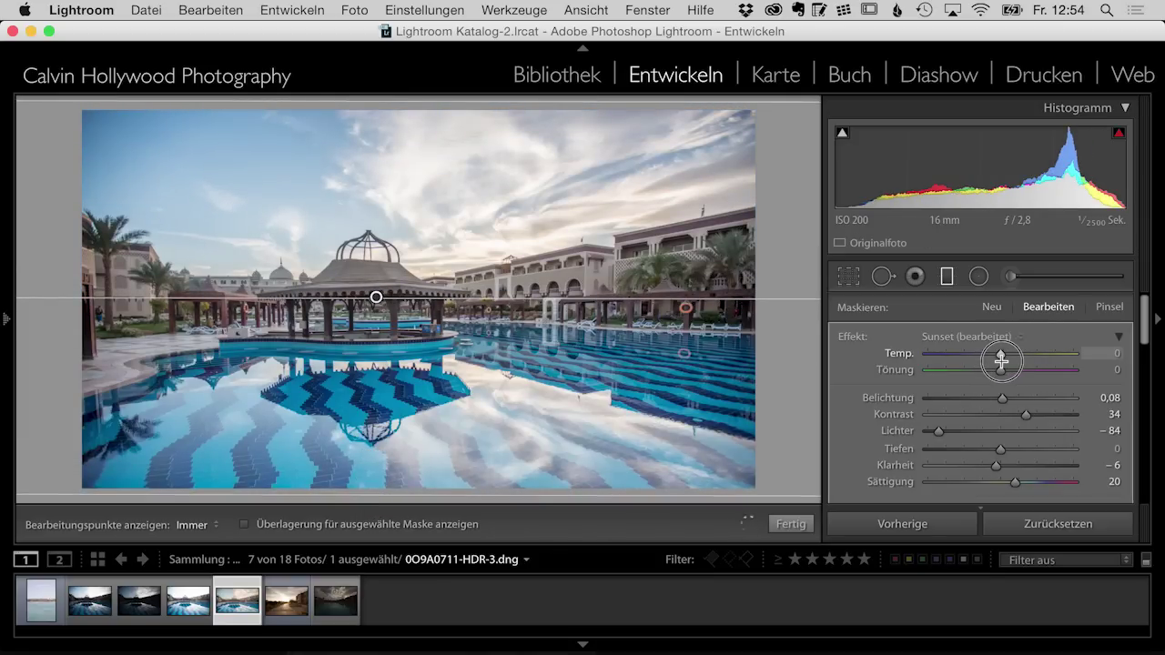
mouse_move(942, 432)
left_mouse_down()
mouse_move(999, 432)
mouse_move(998, 415)
left_mouse_up()
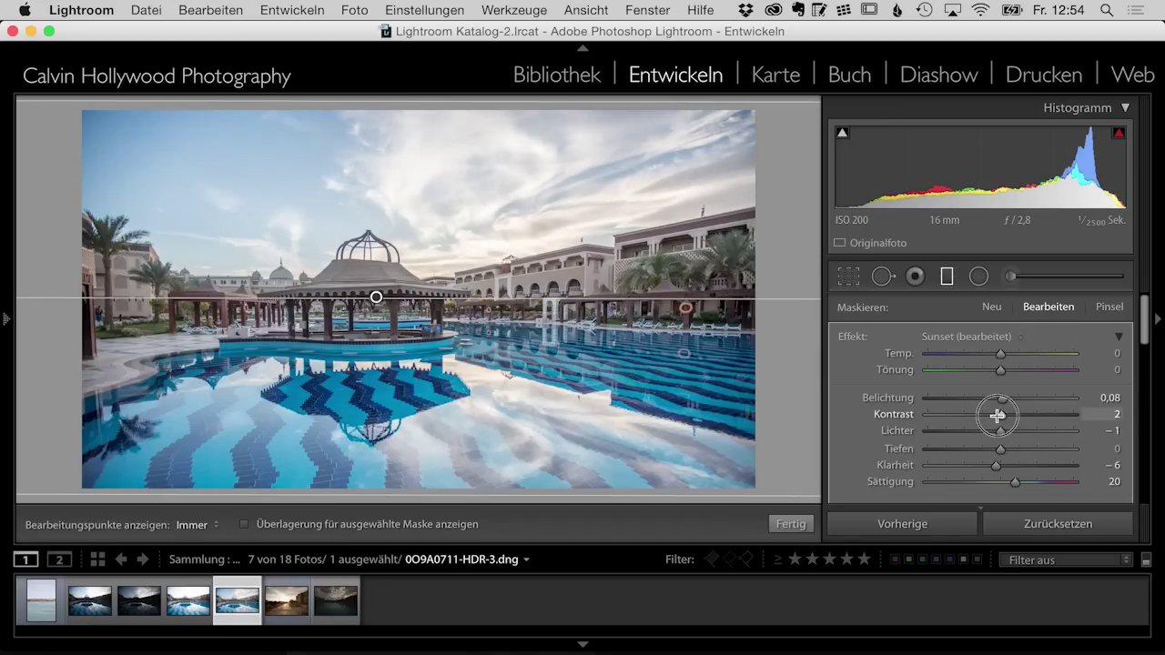
left_click_drag(1014, 482, 997, 482)
left_click_drag(1001, 399, 976, 400)
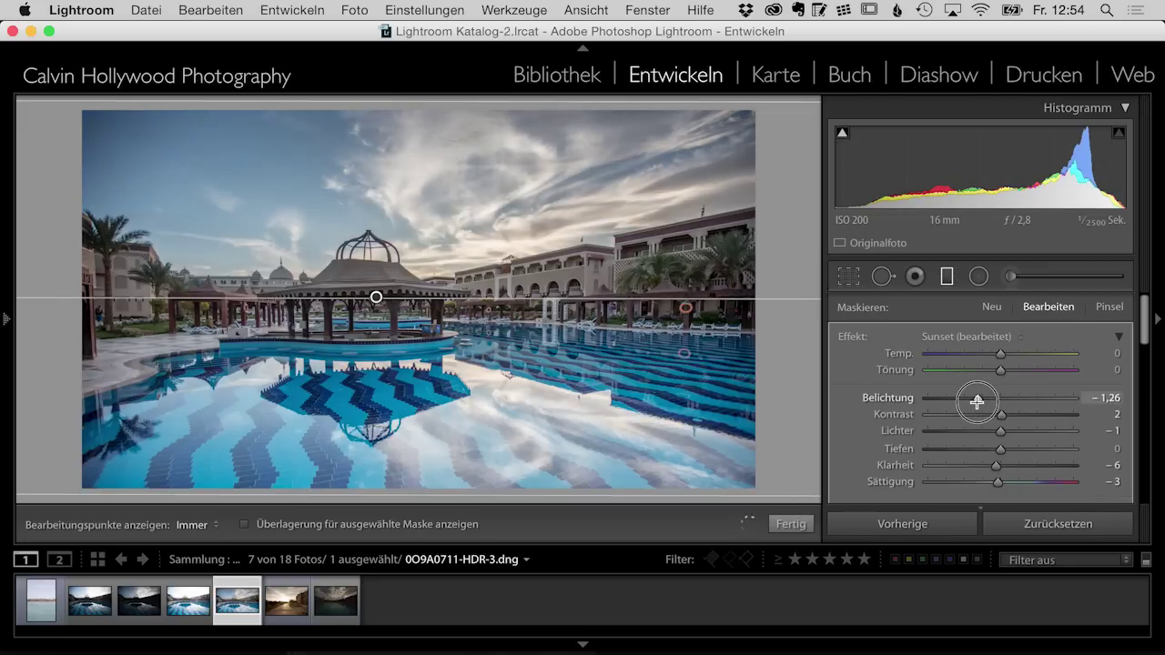
left_click_drag(976, 401, 980, 398)
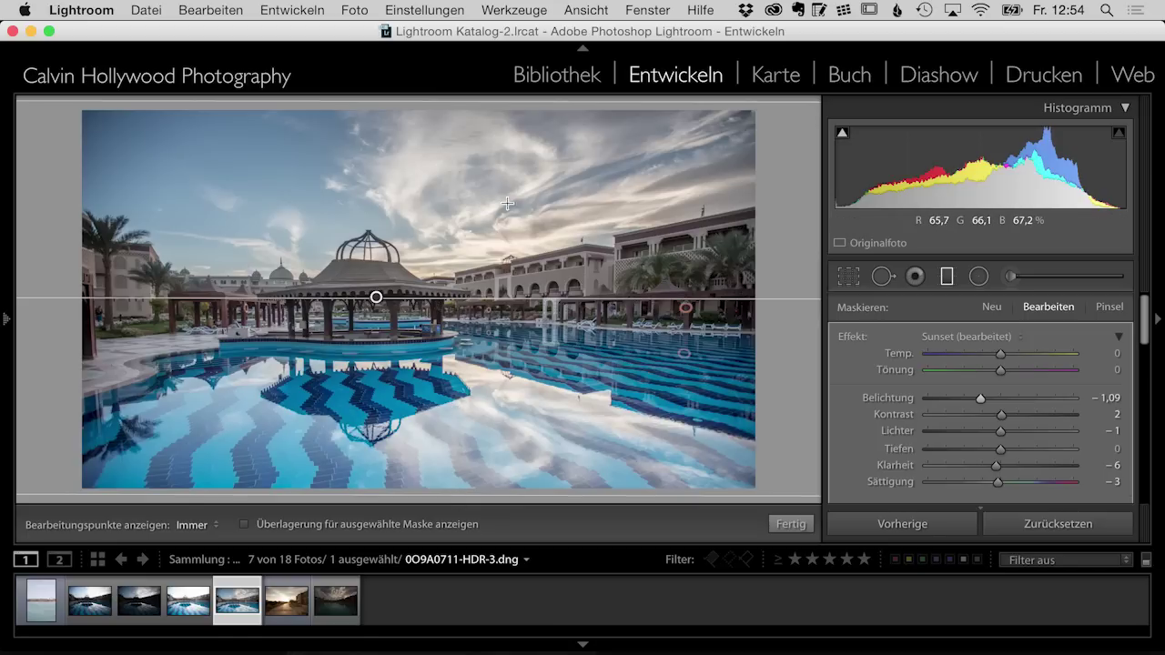
left_click(948, 277)
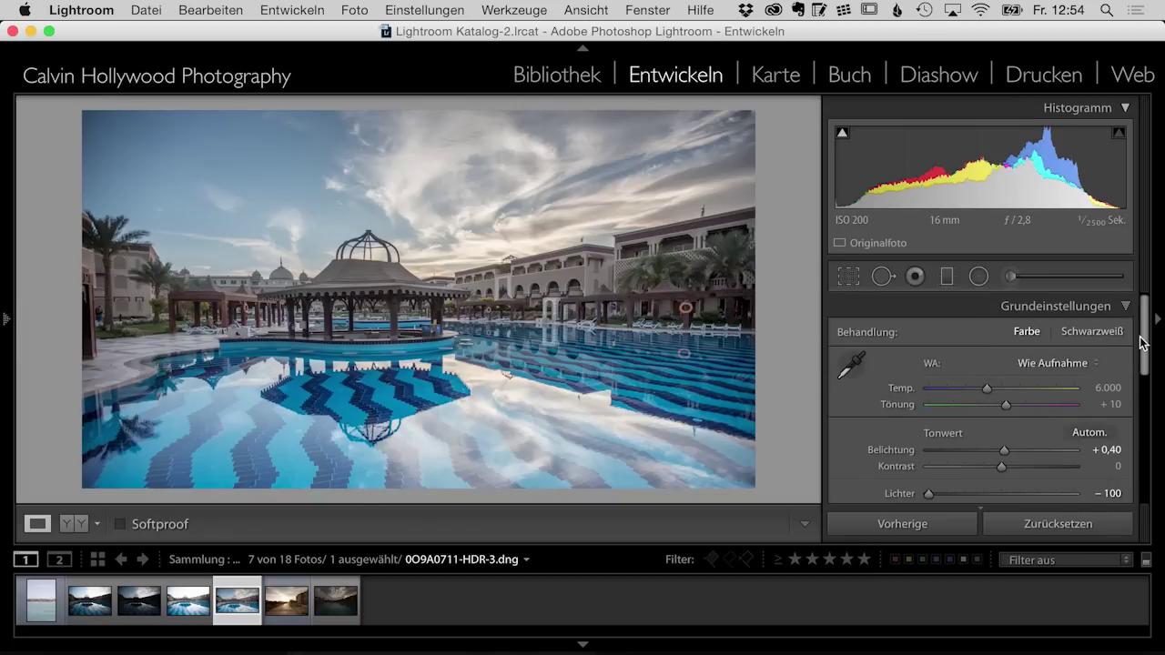
Tint the shadows in Teiltonung with Farbton 8 and Sättigung 19, then collapse the panel
left_click_drag(1145, 344, 1144, 447)
left_click(1084, 418)
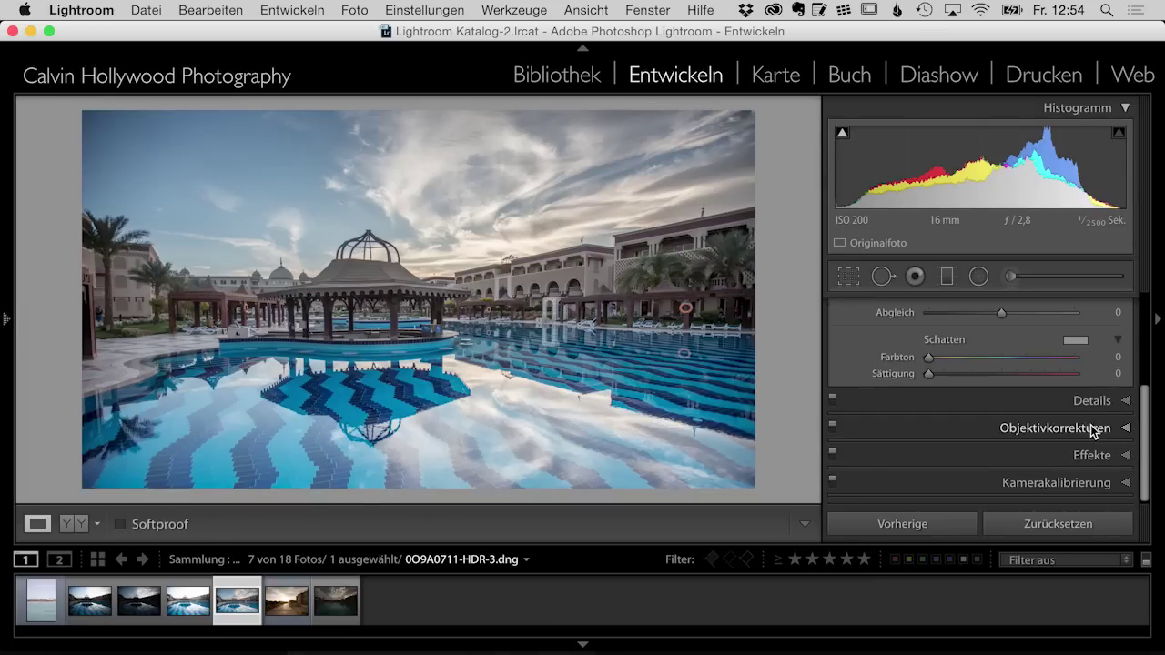
left_click_drag(1147, 416, 1144, 376)
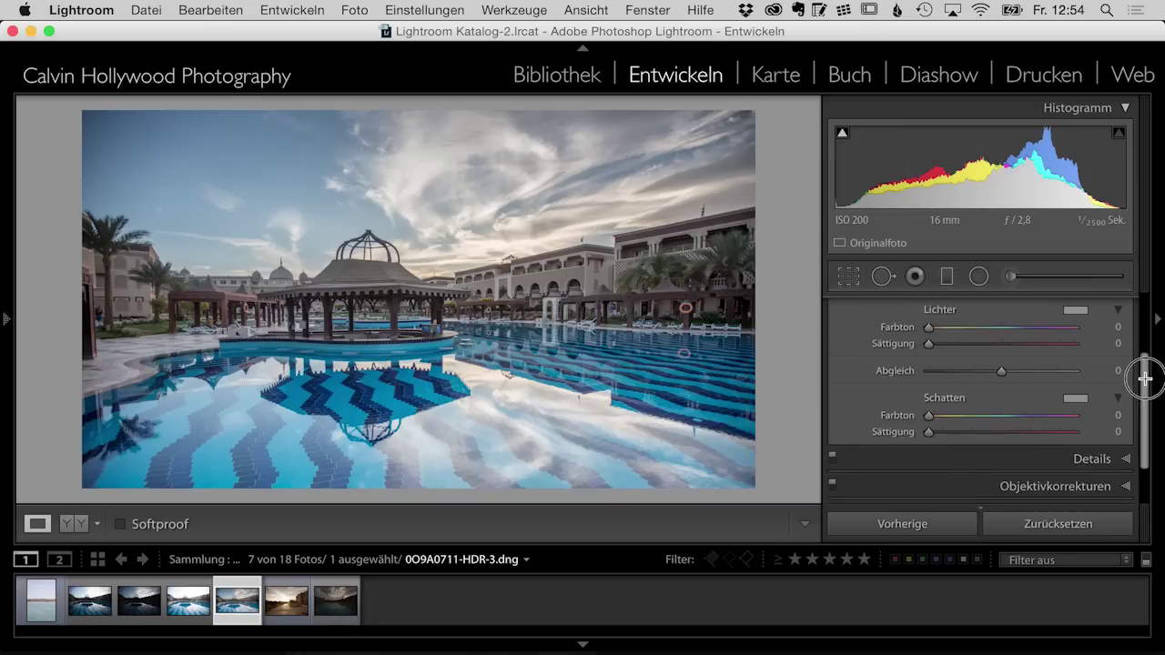
left_click_drag(928, 433, 942, 433)
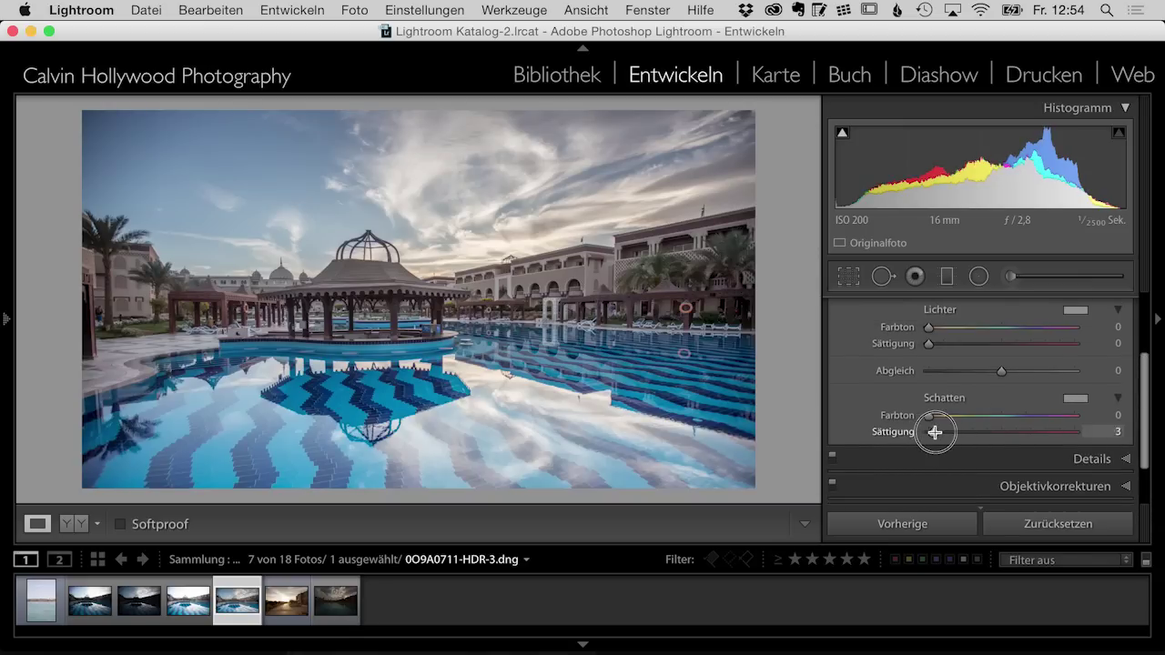
left_click_drag(942, 433, 940, 432)
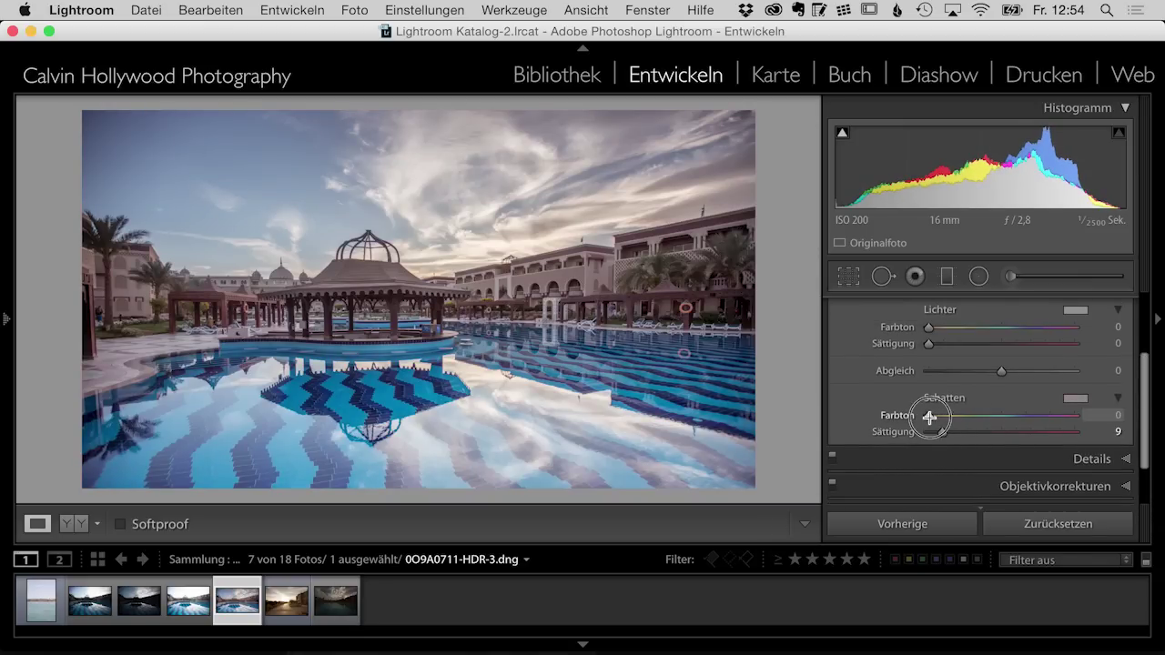
left_click_drag(930, 417, 954, 434)
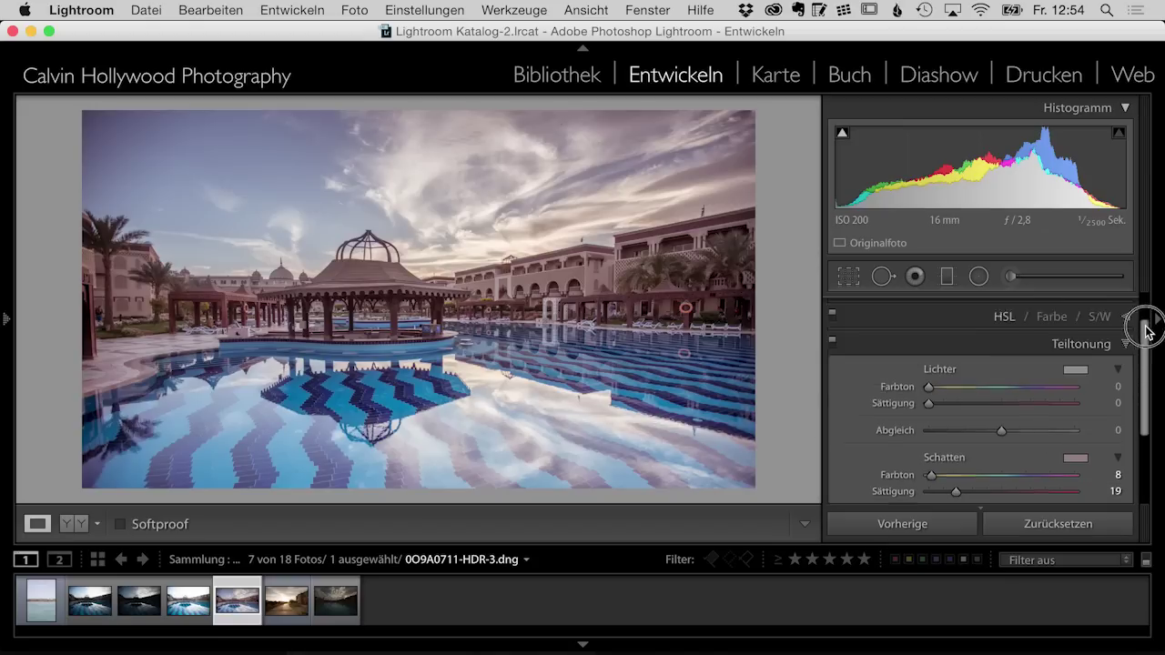
left_click_drag(1145, 371, 1138, 296)
left_click(1121, 390)
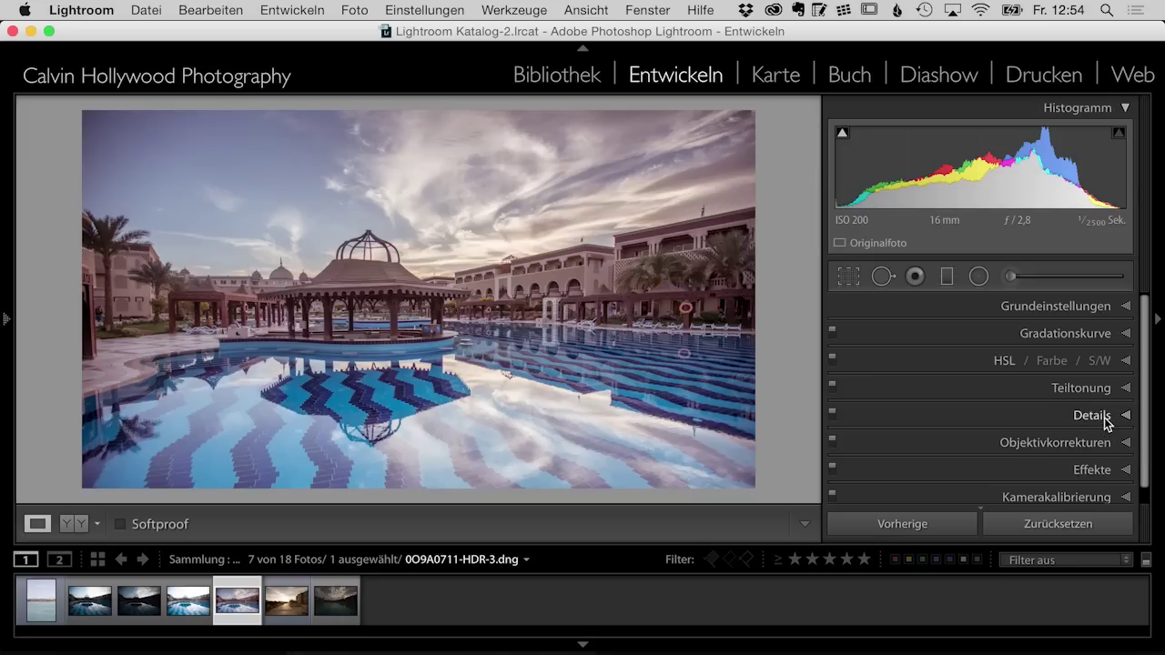
Apply the Grundschärfe Level 7 sharpening preset (Amount 70, Radius 0.6) and check the gazebo
left_click(1101, 417)
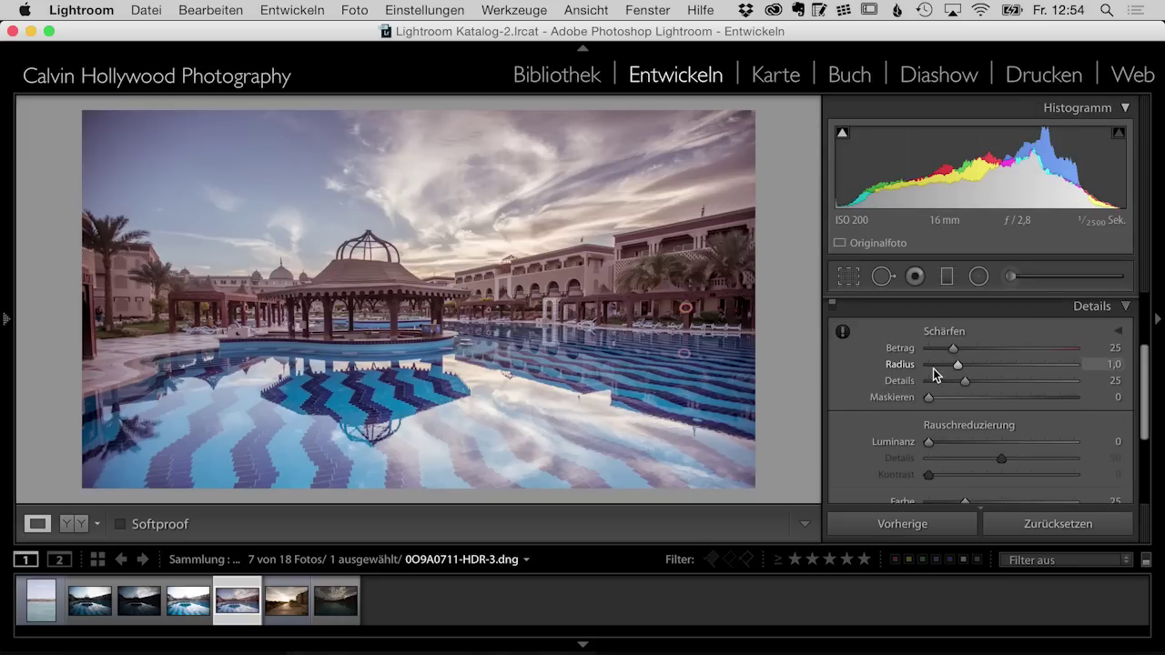
mouse_move(6, 318)
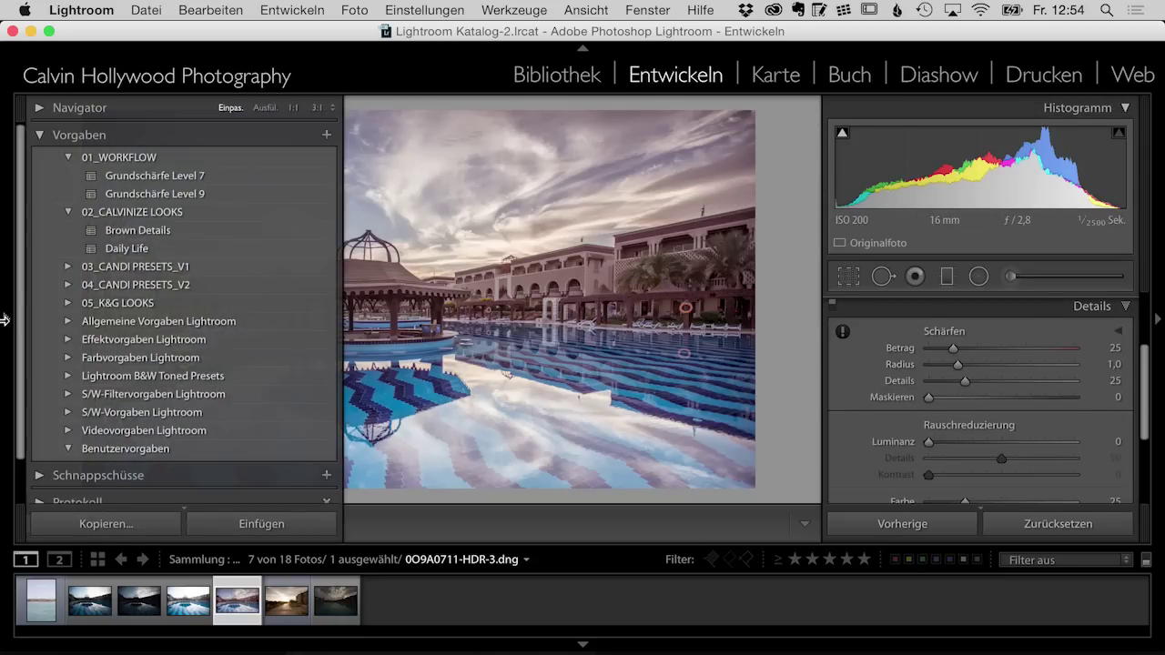
left_click(151, 180)
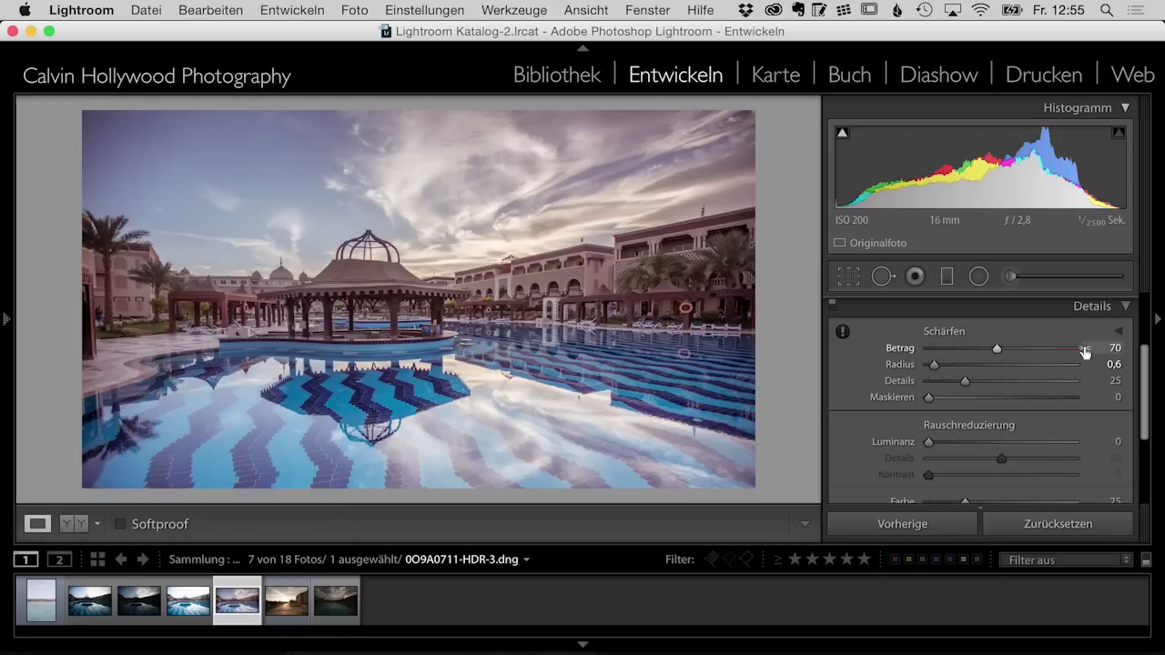
left_click(377, 312)
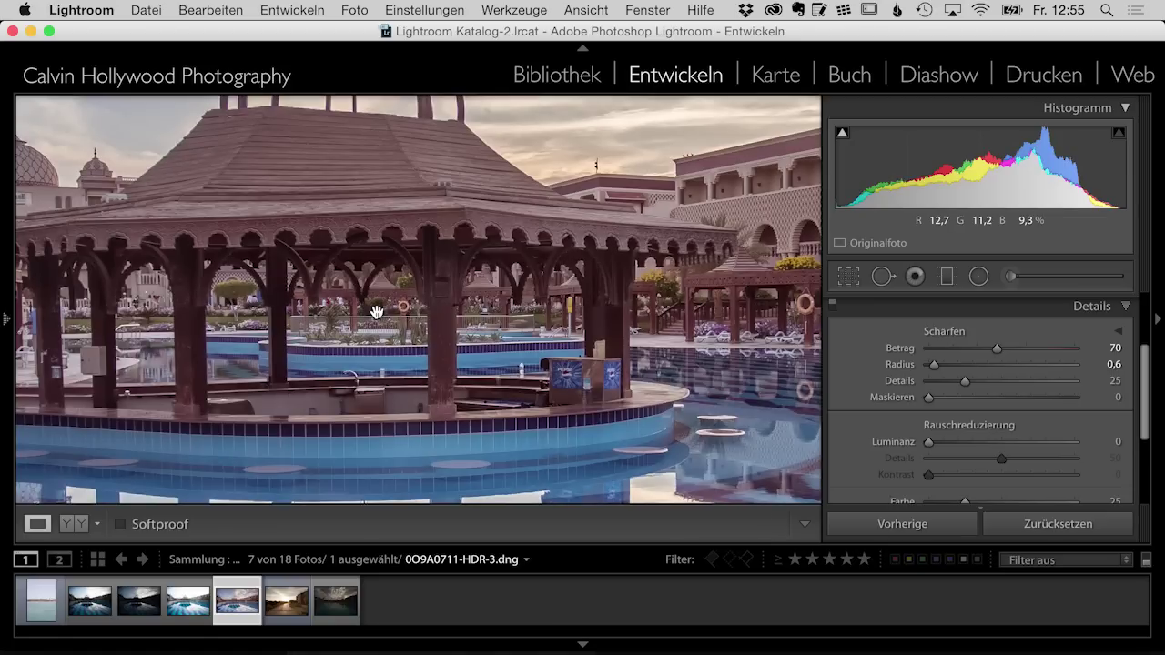
left_click(377, 311)
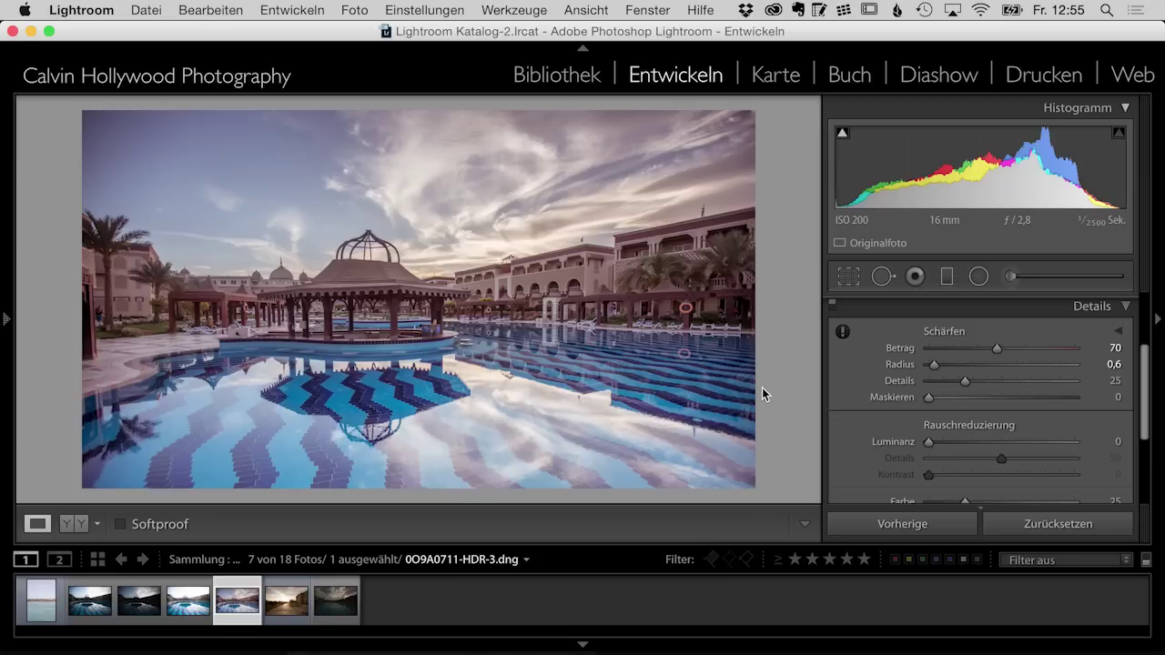
left_click(1126, 308)
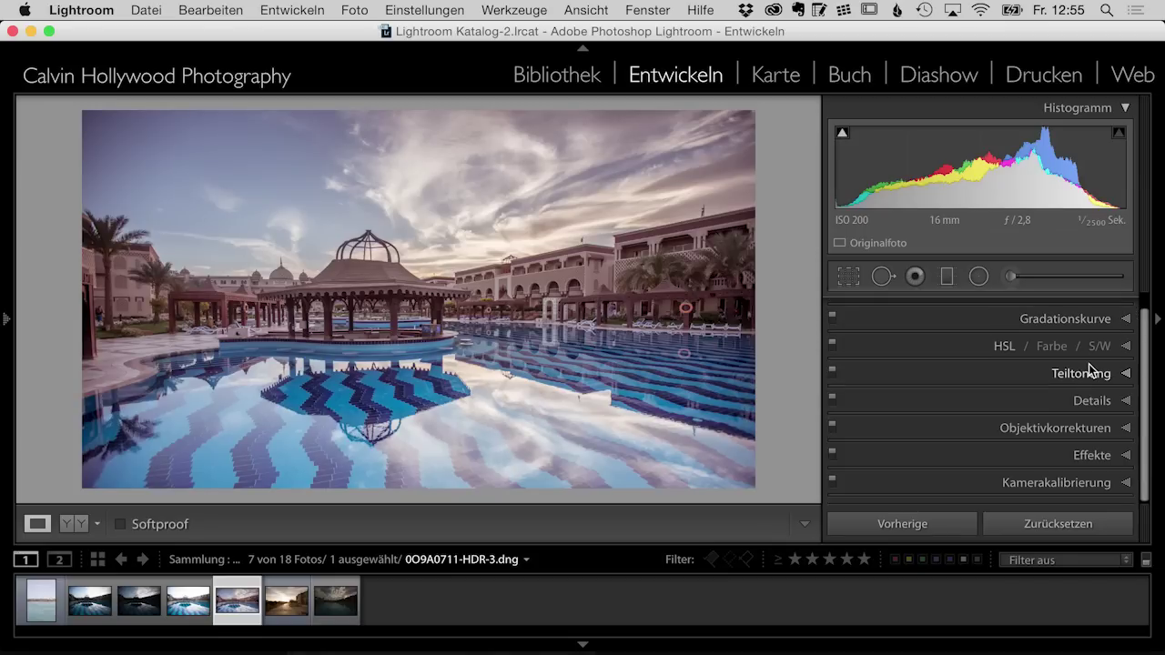
Add a post-crop vignette of amount -11 with feather 84, then view the original raw
left_click(1087, 456)
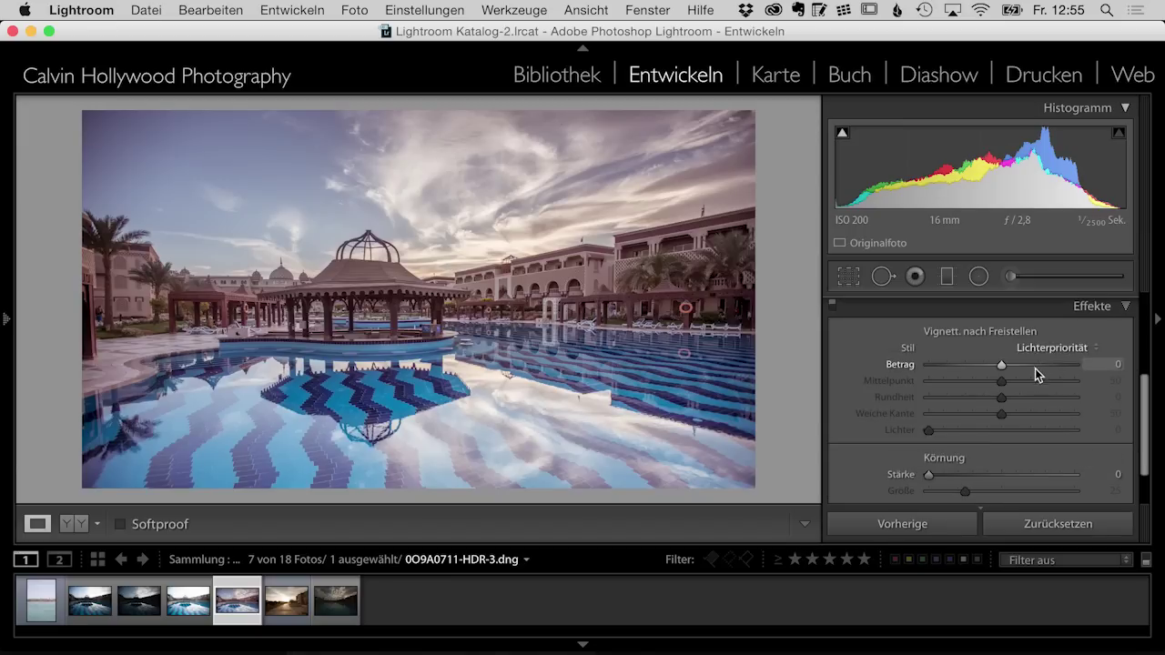
left_click(1002, 366)
mouse_move(1002, 364)
left_mouse_down()
mouse_move(983, 366)
mouse_move(997, 378)
left_mouse_up()
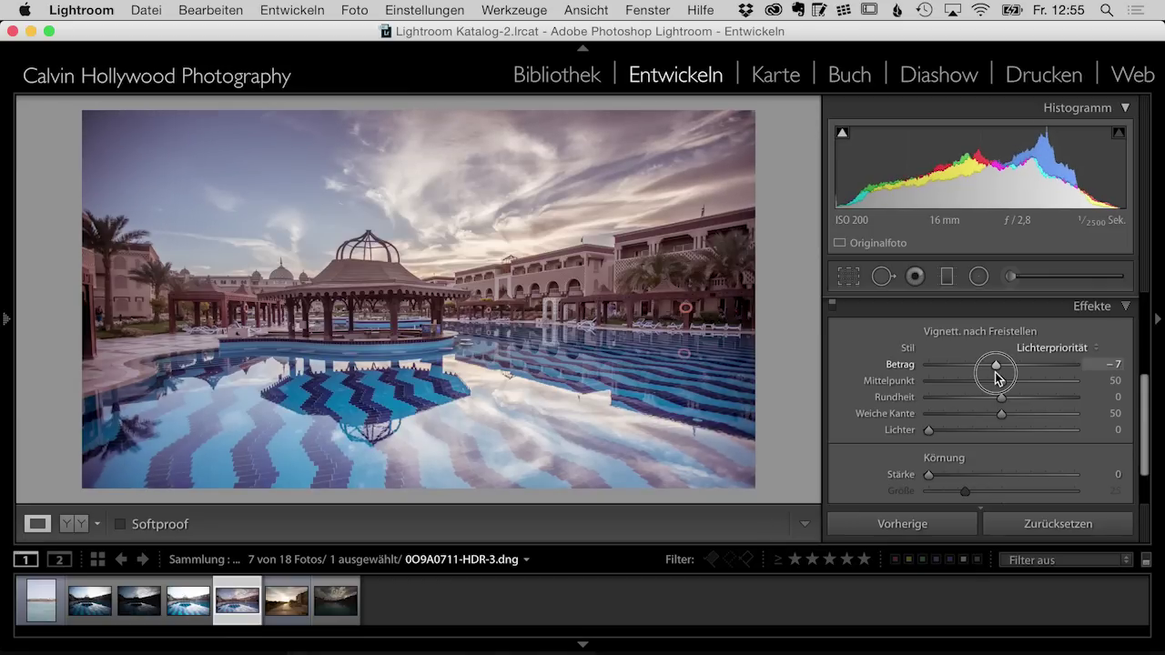
left_click_drag(996, 377, 991, 373)
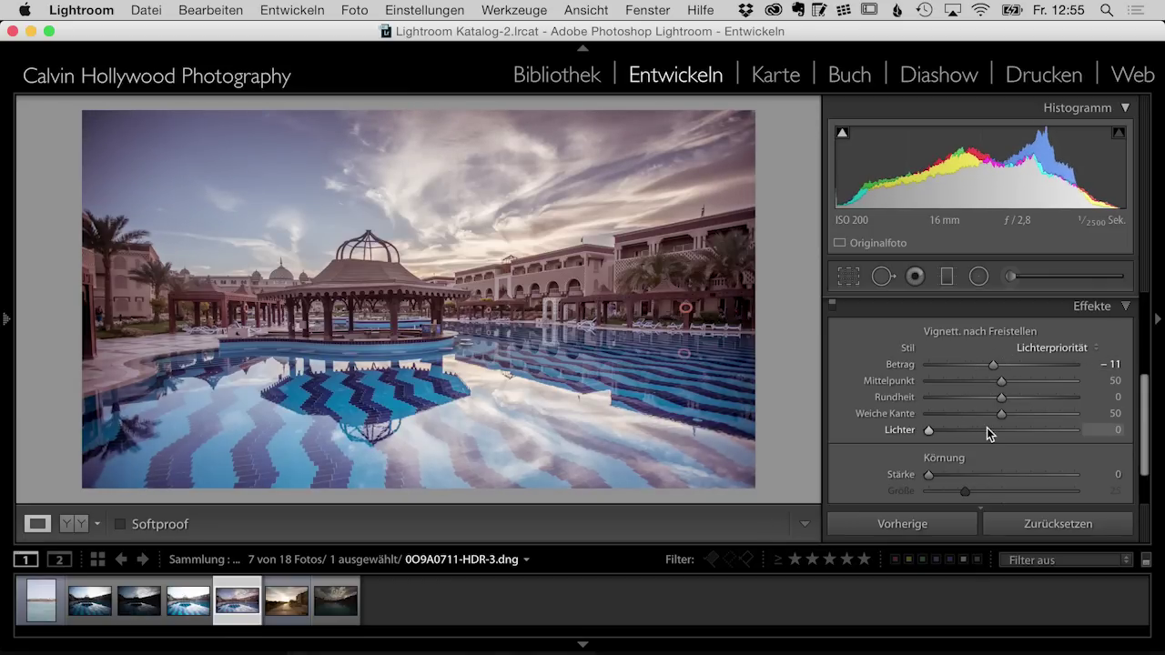
scroll(990, 434, "down", 2)
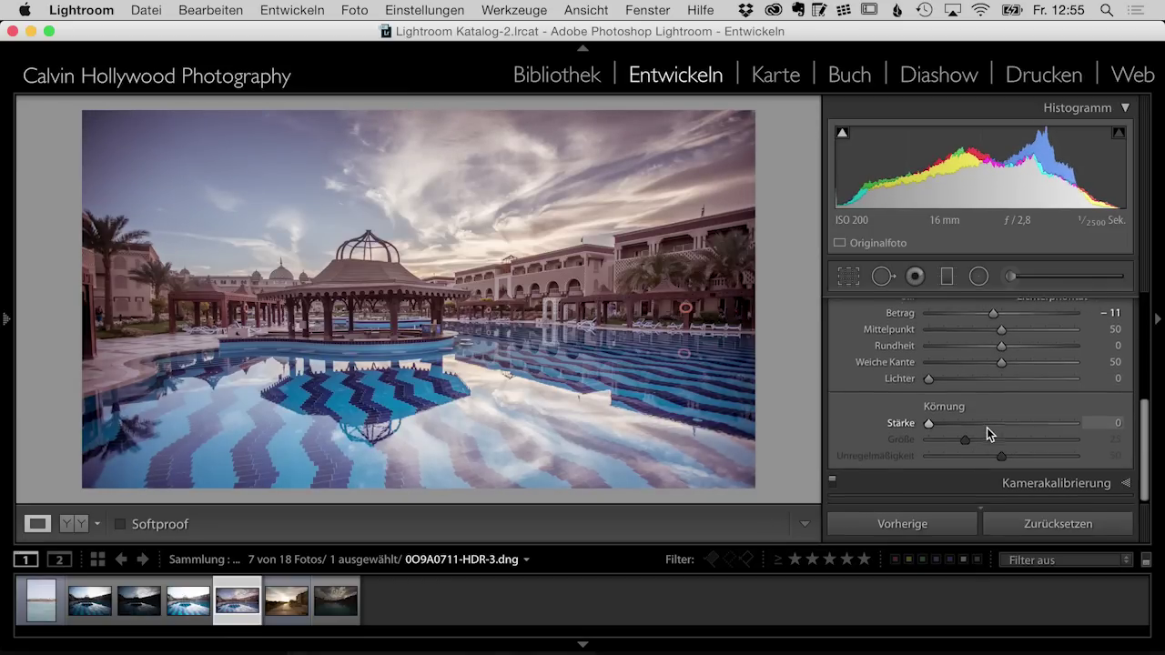
scroll(987, 428, "up", 2)
left_click_drag(1002, 397, 1054, 406)
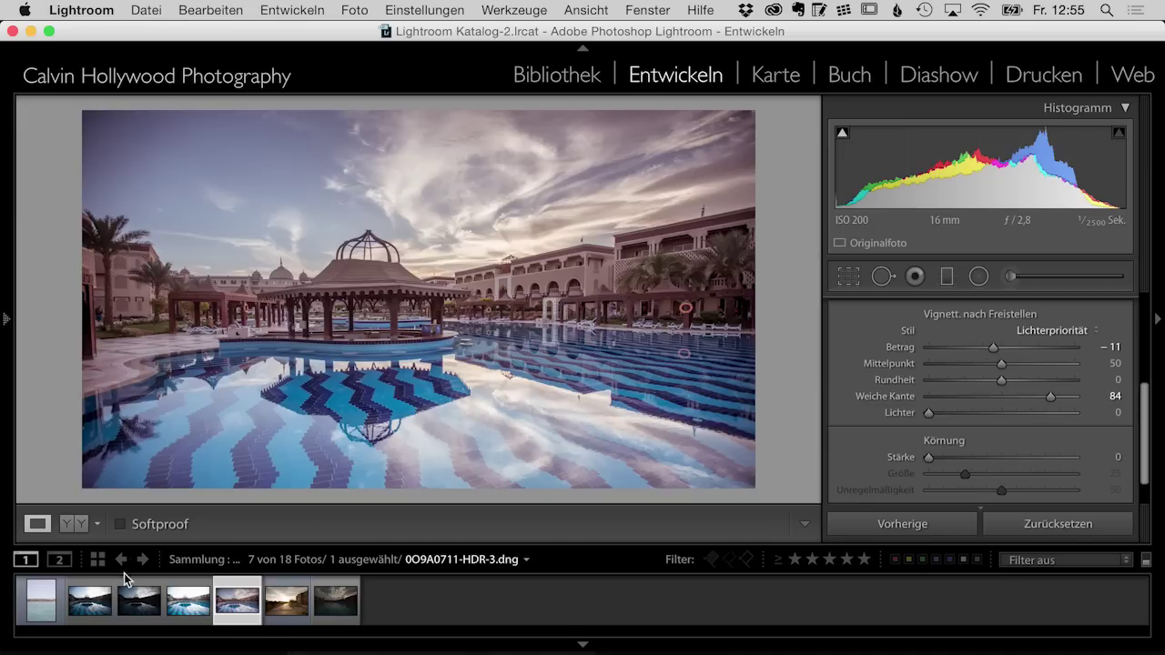
left_click(91, 607)
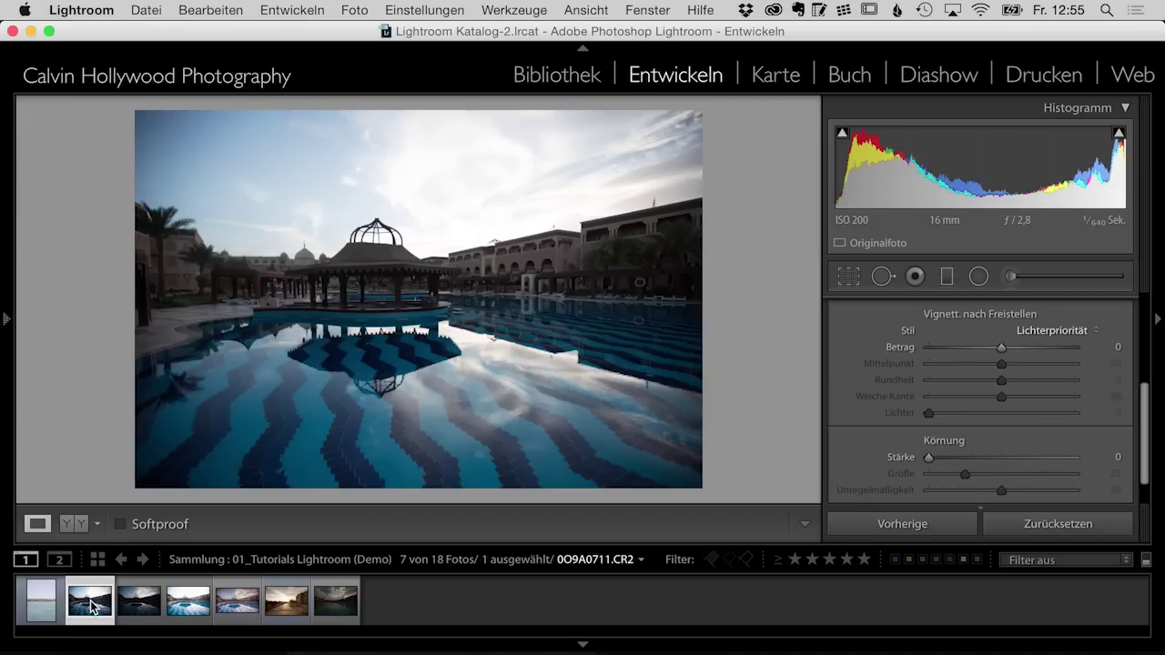
Return to the graded HDR pool photo and open it in Photoshop as a Smart Object
key("Right")
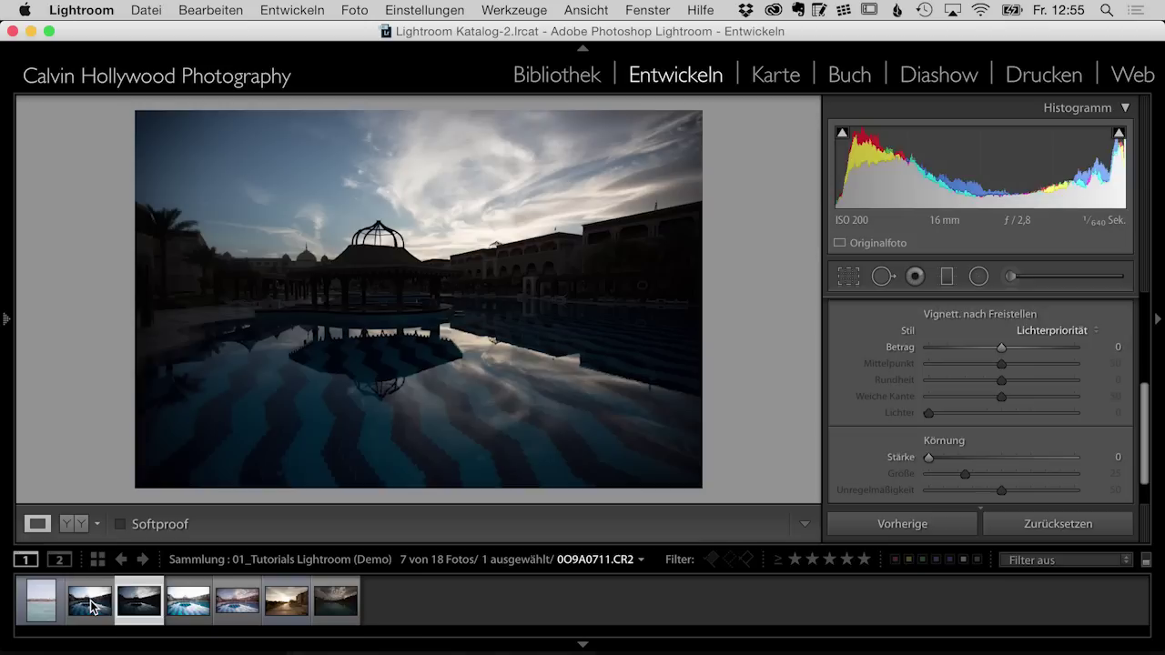
key("Right")
key("Right")
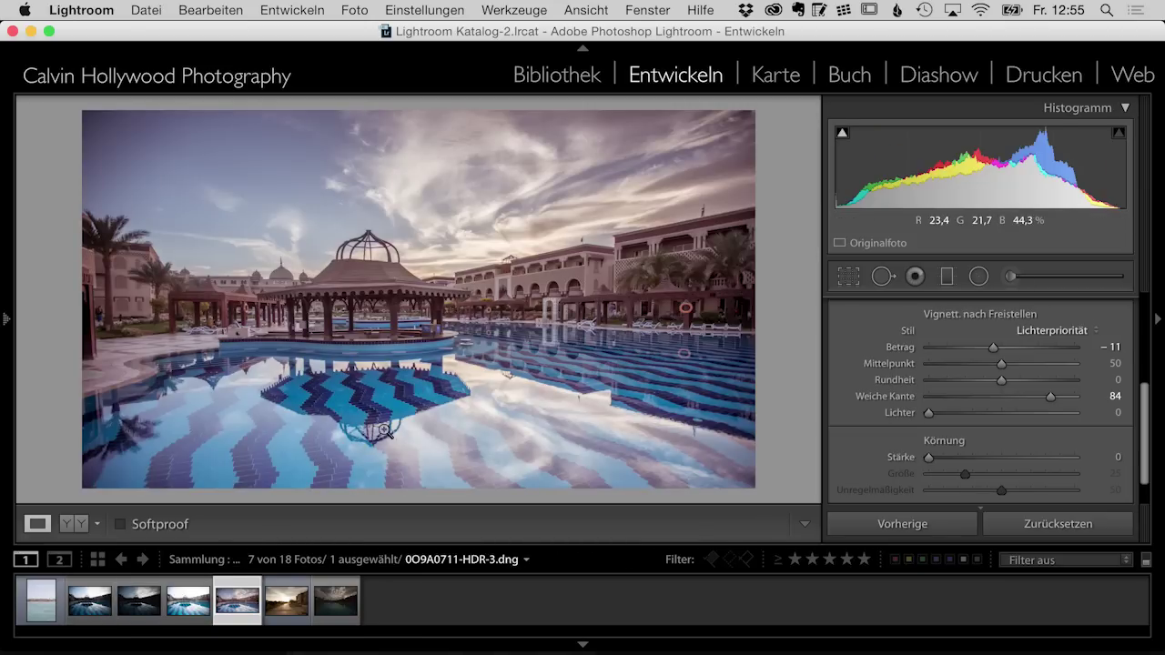
right_click(528, 285)
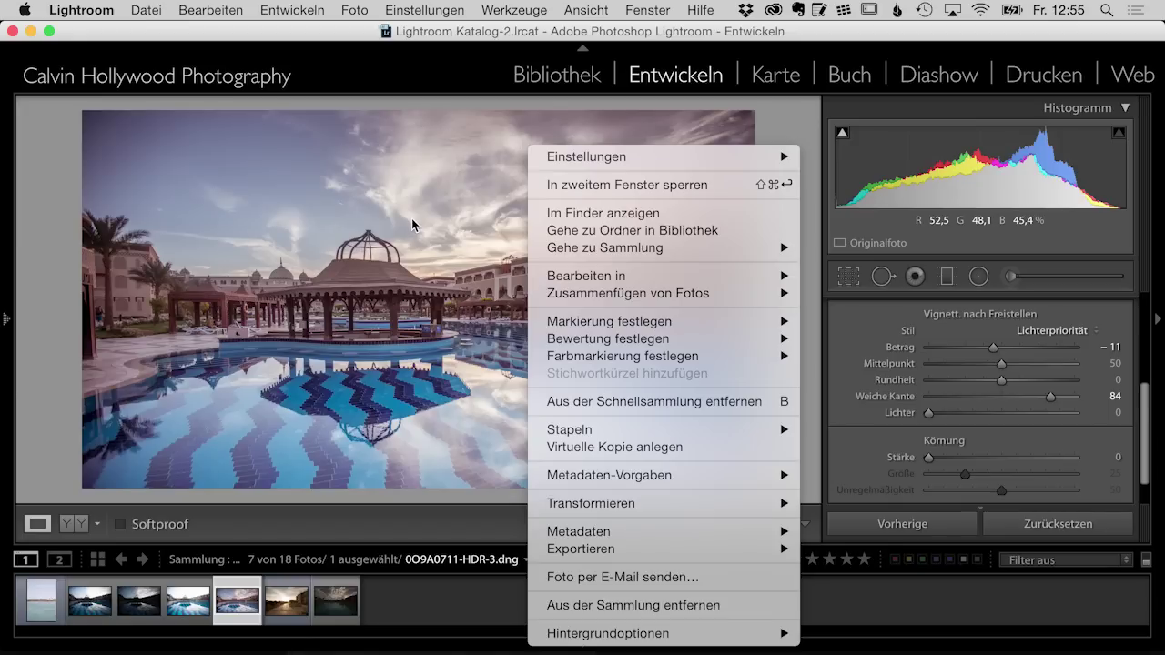
mouse_move(601, 276)
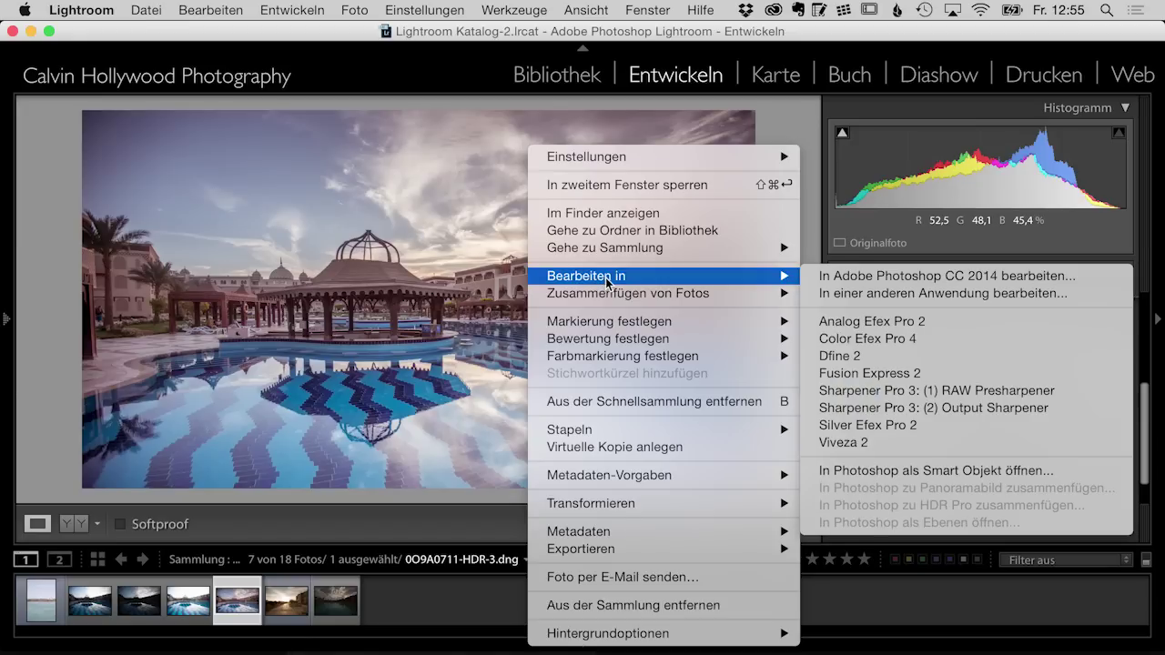
left_click(908, 471)
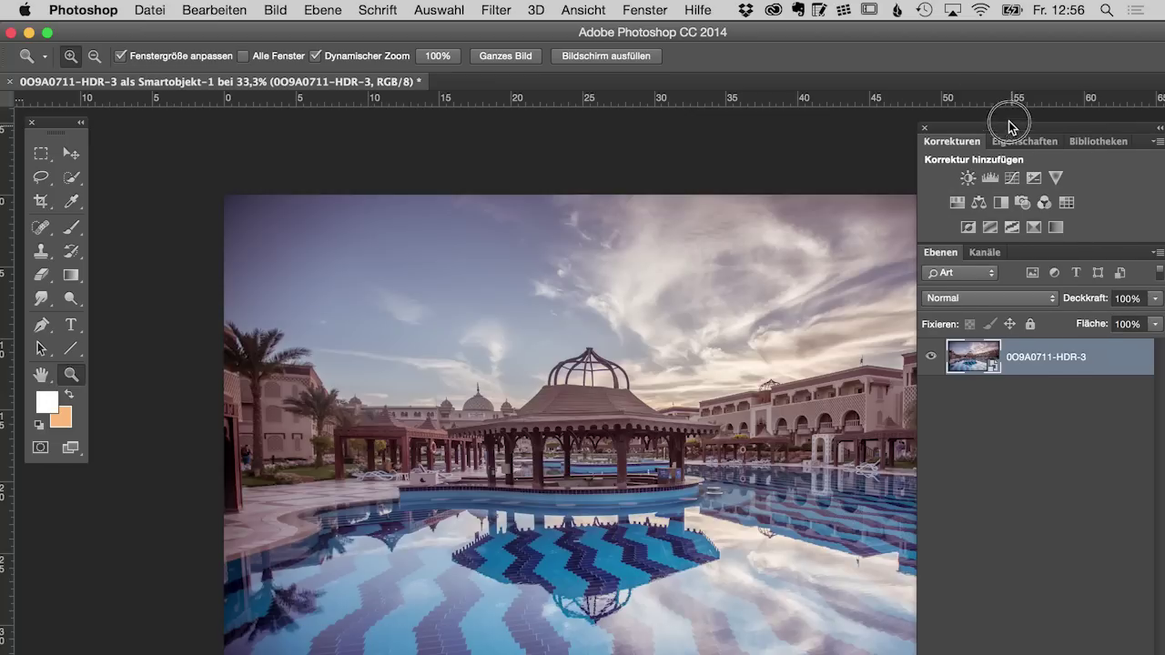
Dock the panels and raise the smart object's Camera Raw Shadows (Tiefen) to +100
left_click_drag(1011, 124, 1008, 44)
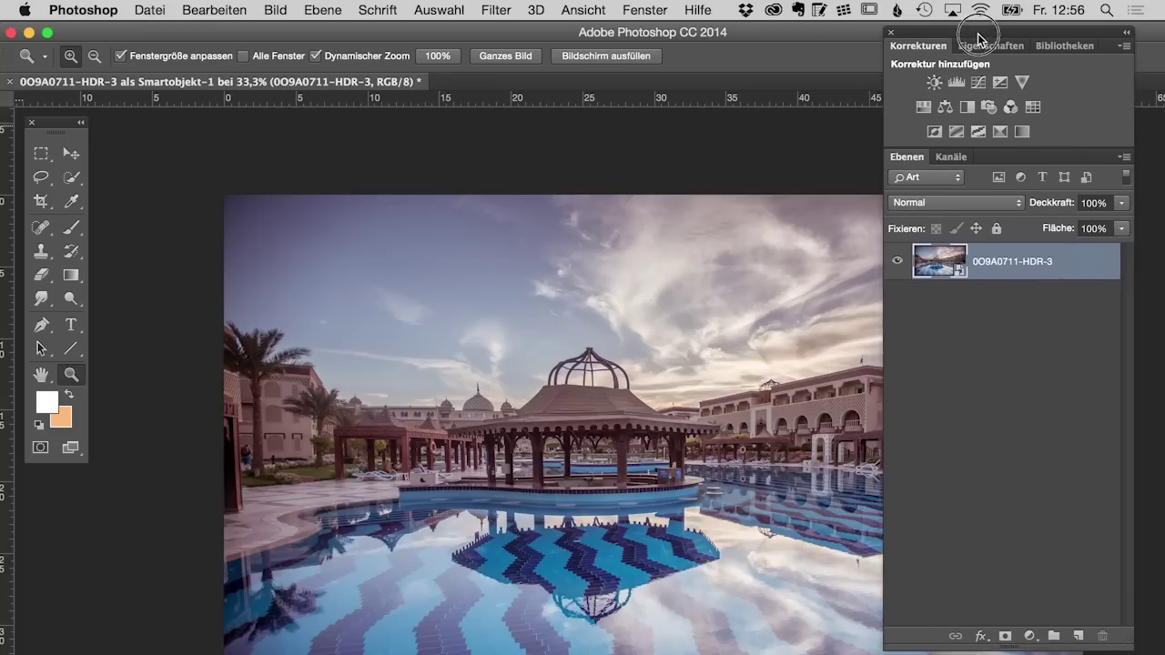
double_click(968, 278)
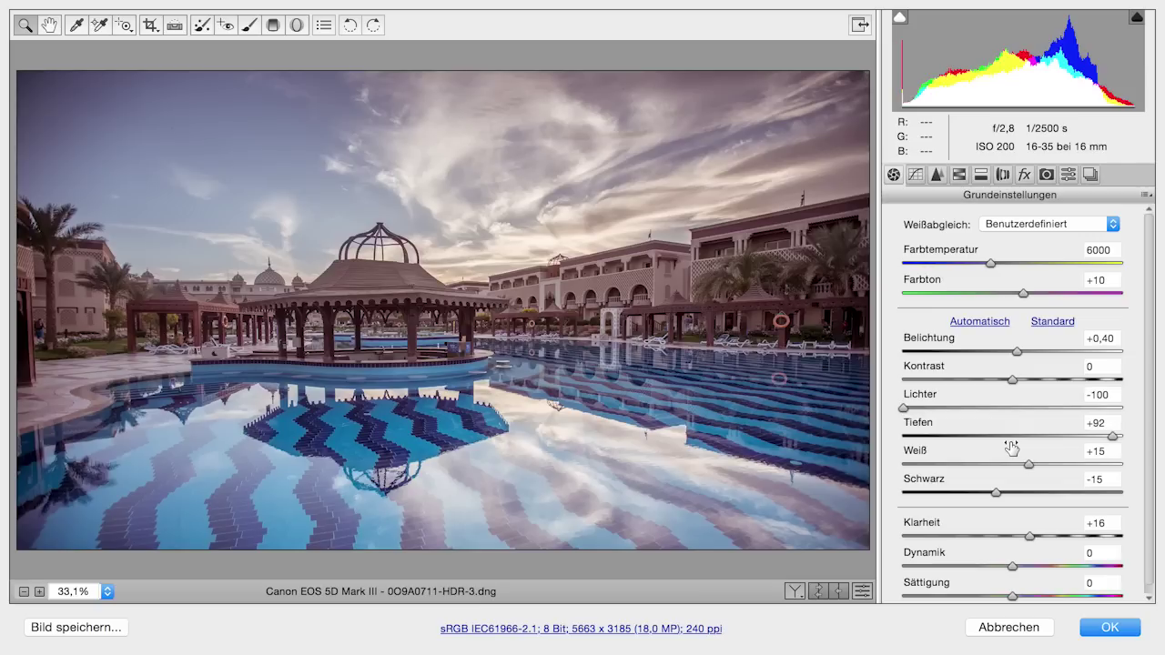
left_click_drag(1112, 436, 1124, 439)
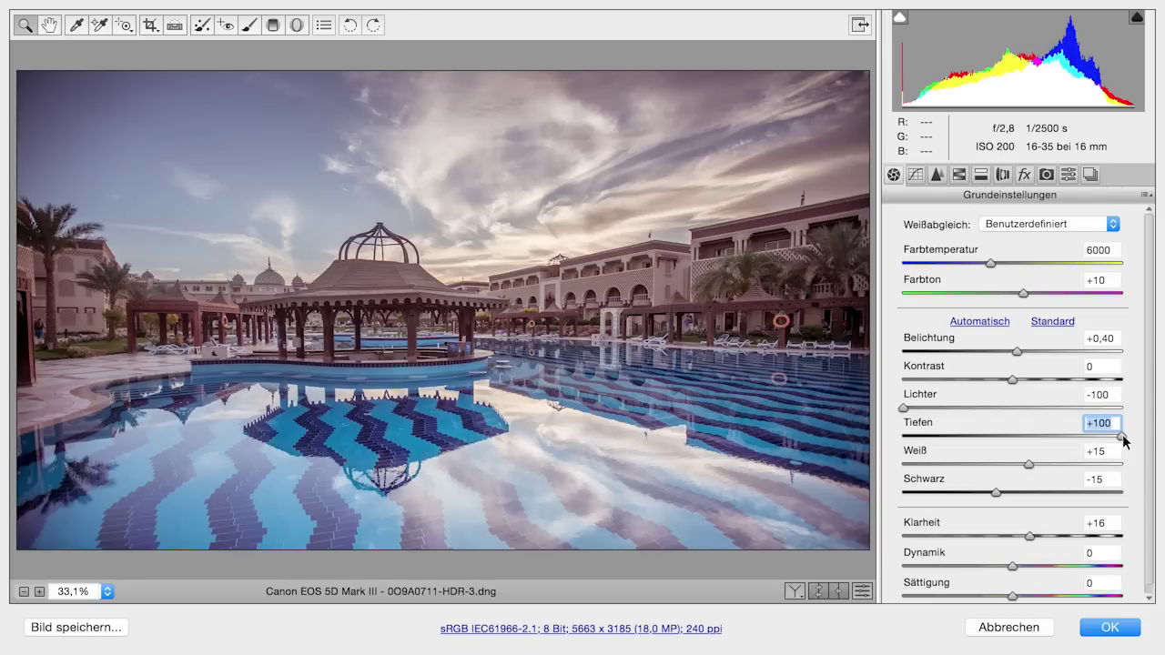
left_click(1112, 628)
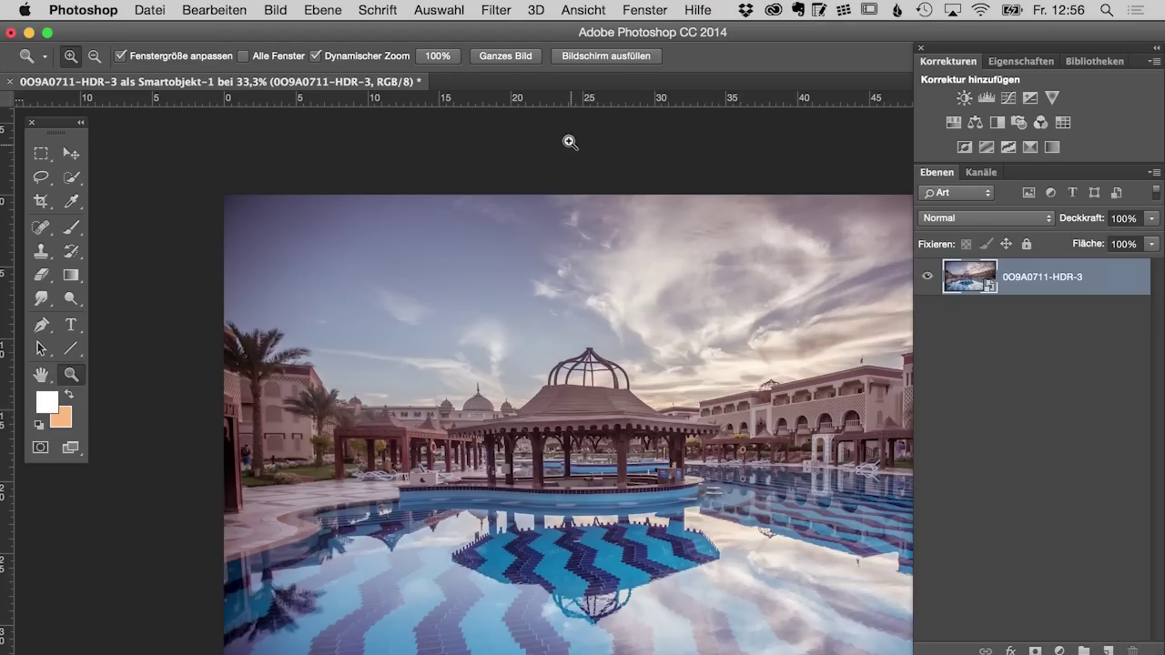
left_click(496, 10)
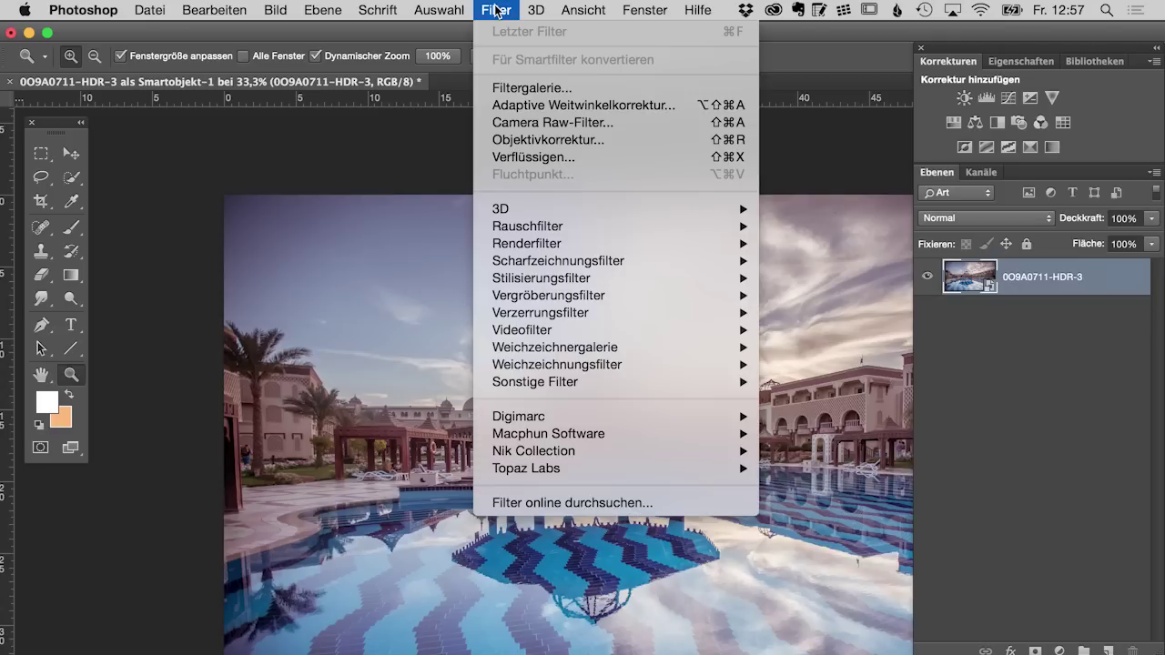
Add a Camera Raw filter with highlights -95, shadows +100, whites +25 and blacks -49
left_click(527, 124)
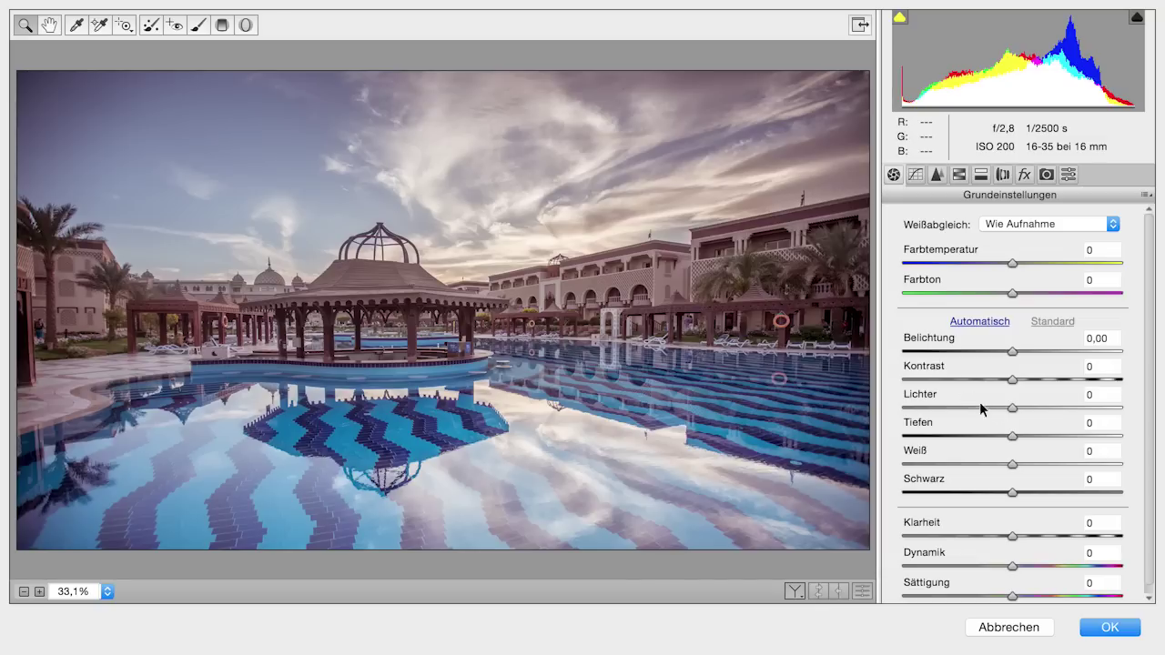
left_click_drag(1013, 408, 909, 409)
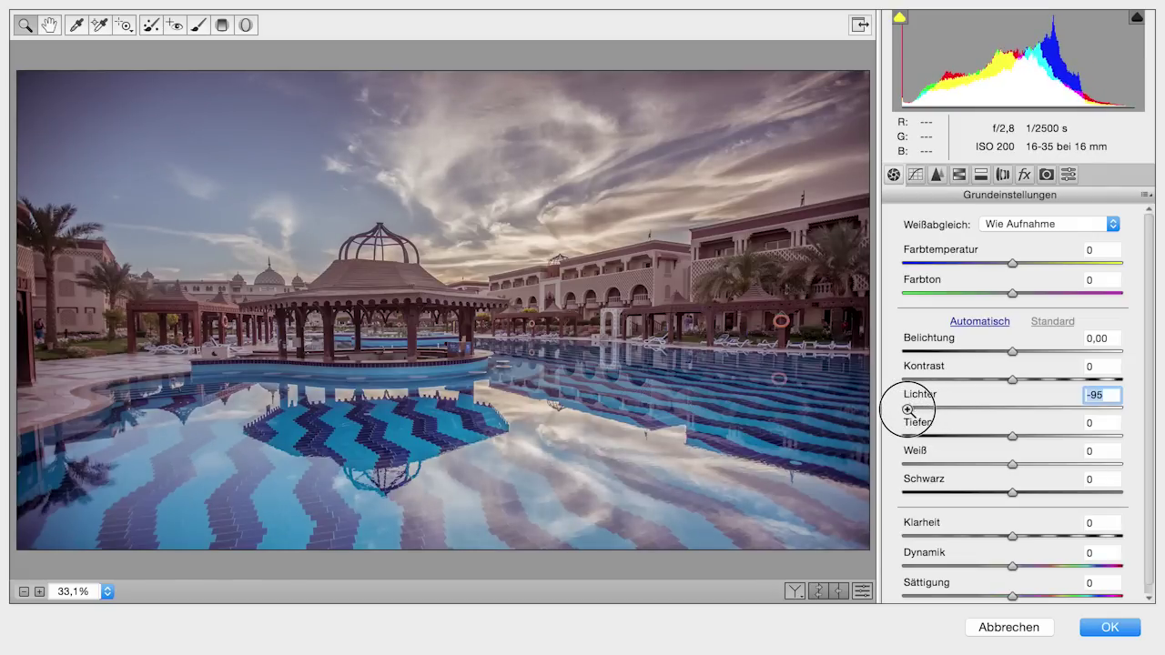
left_click_drag(1013, 437, 1129, 446)
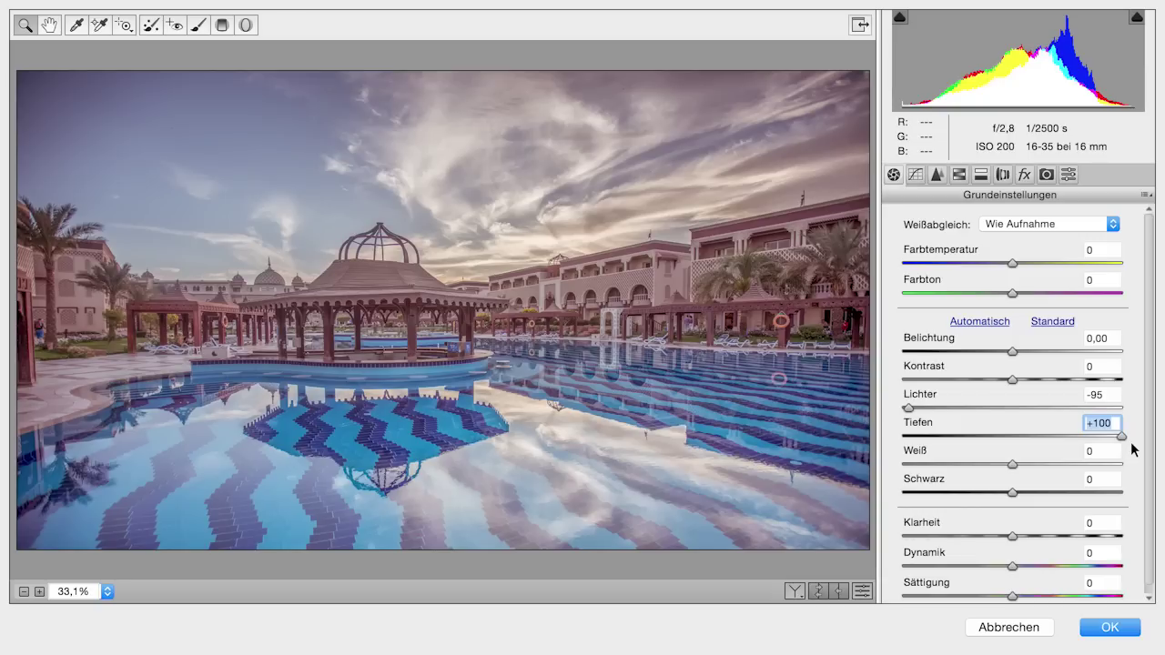
left_click(1013, 465)
left_click_drag(1013, 465, 1043, 468)
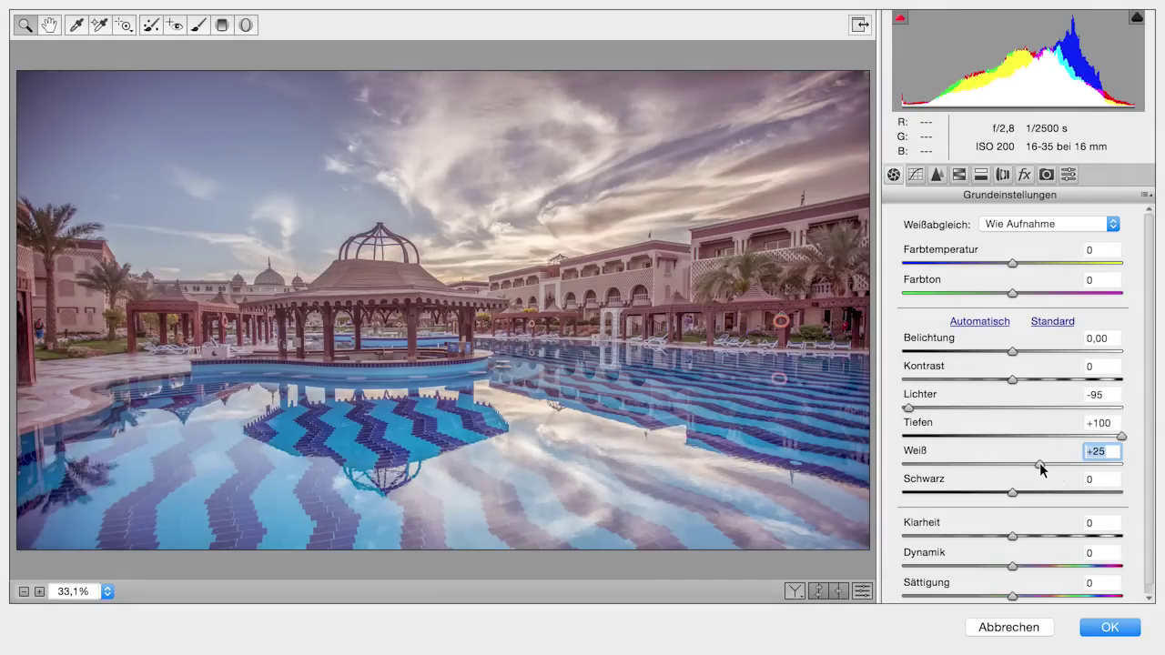
left_click_drag(1012, 492, 958, 495)
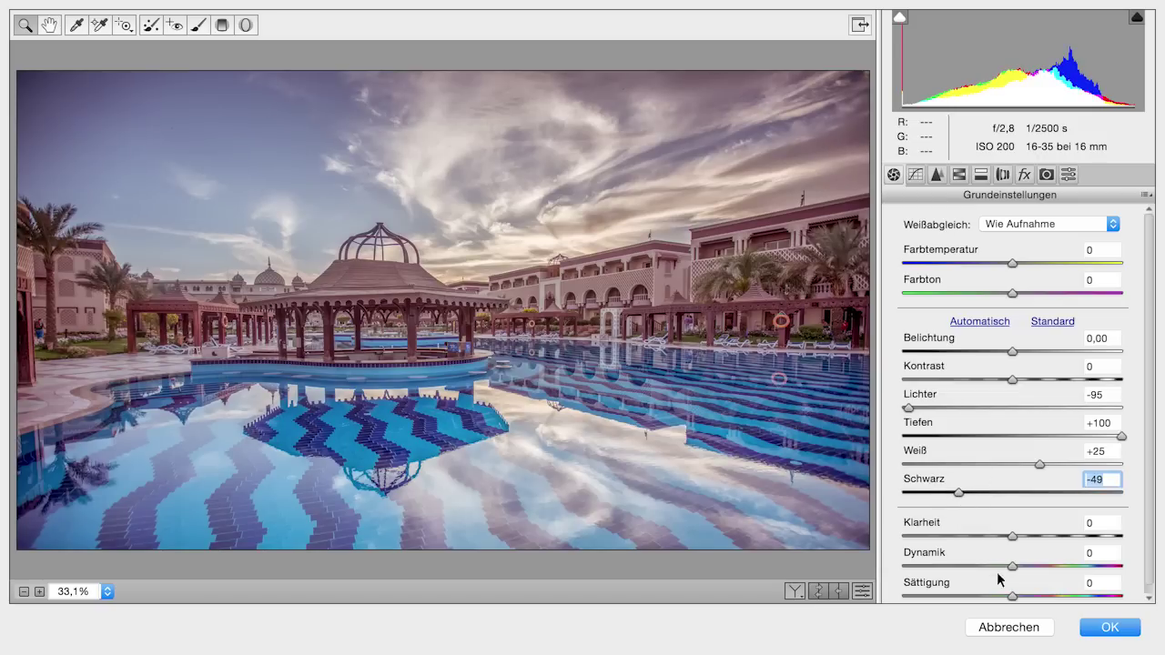
Set saturation -5 and contrast +27, tint the split-toning shadows, and apply the filter
left_click_drag(1012, 597, 1007, 599)
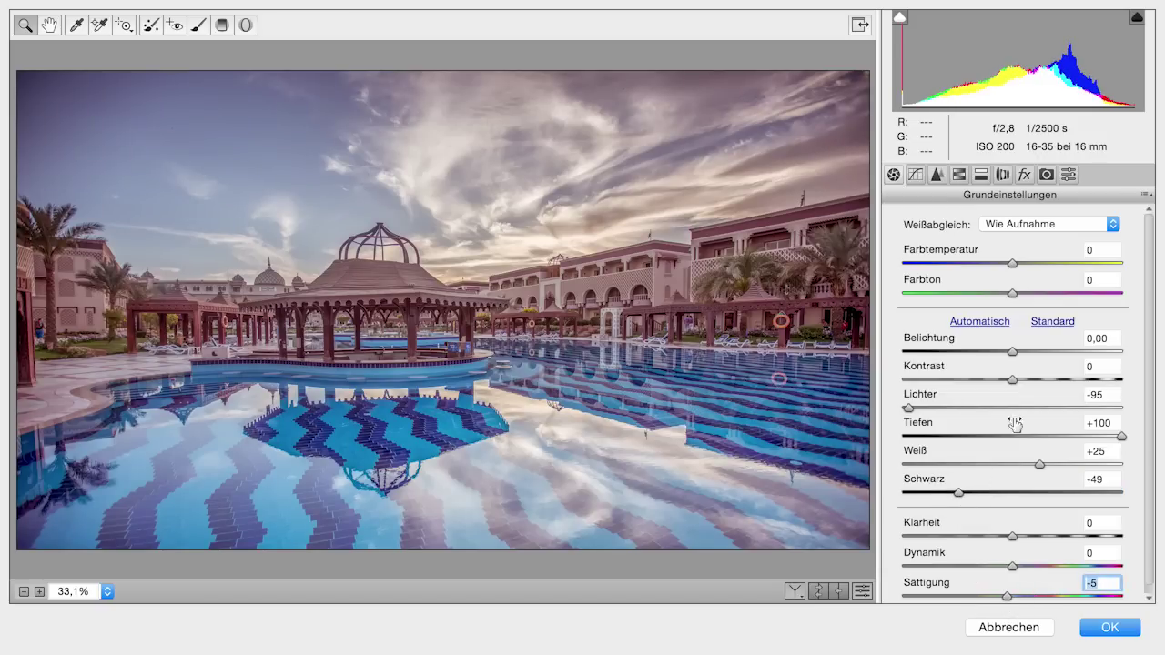
left_click_drag(1013, 379, 1043, 394)
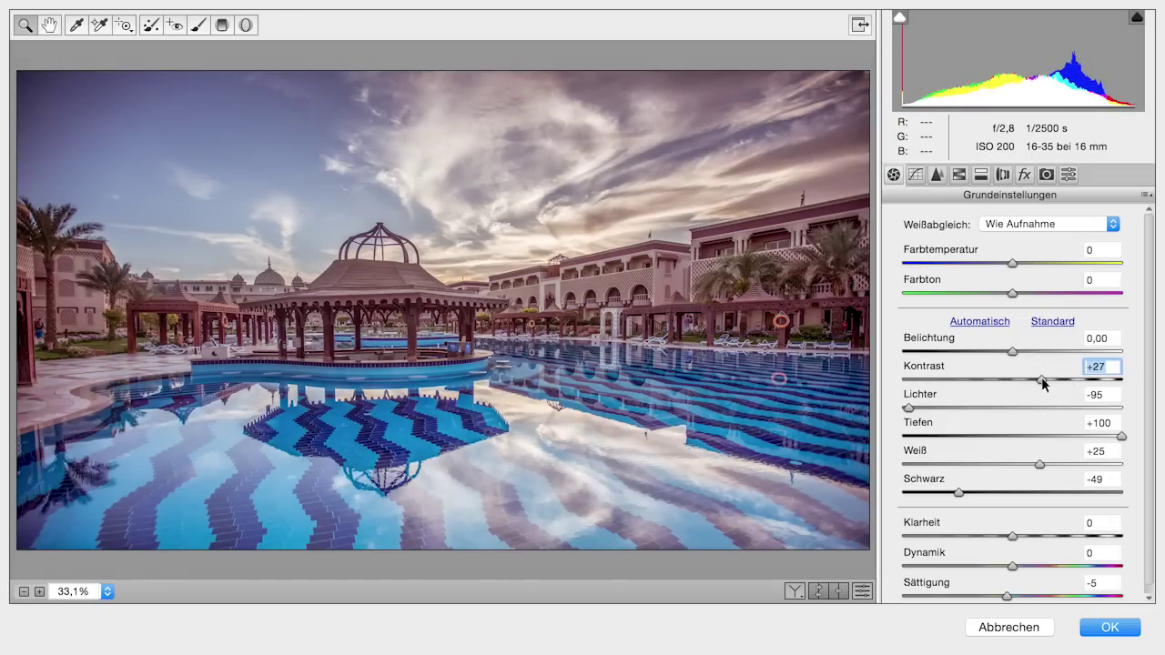
left_click(982, 178)
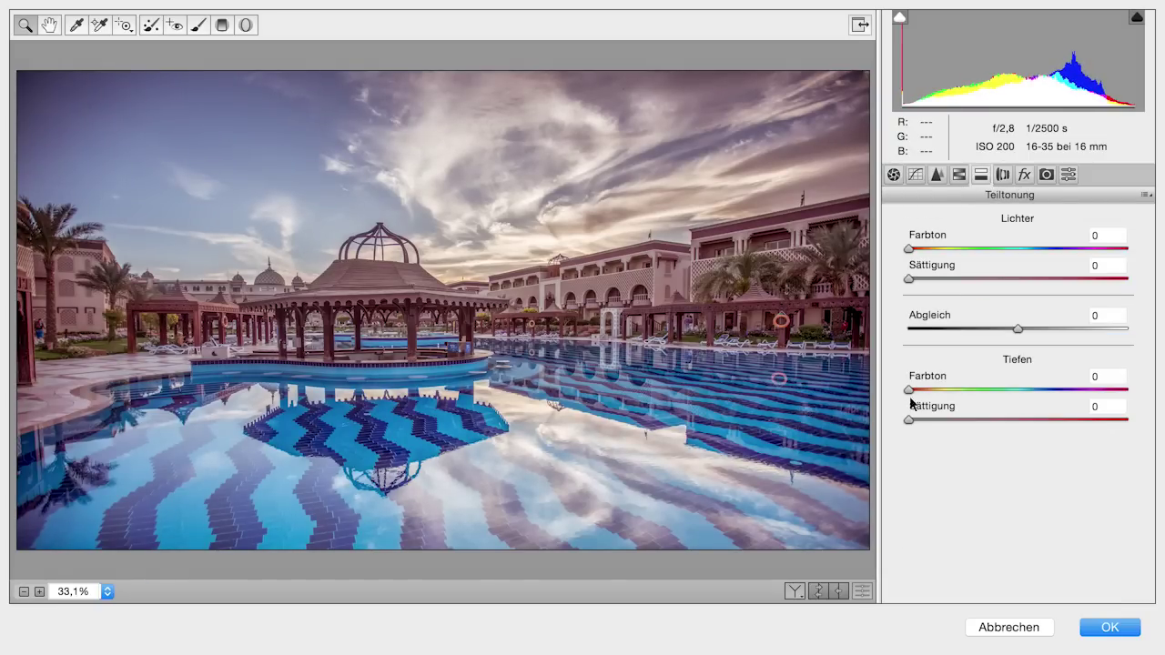
left_click_drag(910, 420, 927, 427)
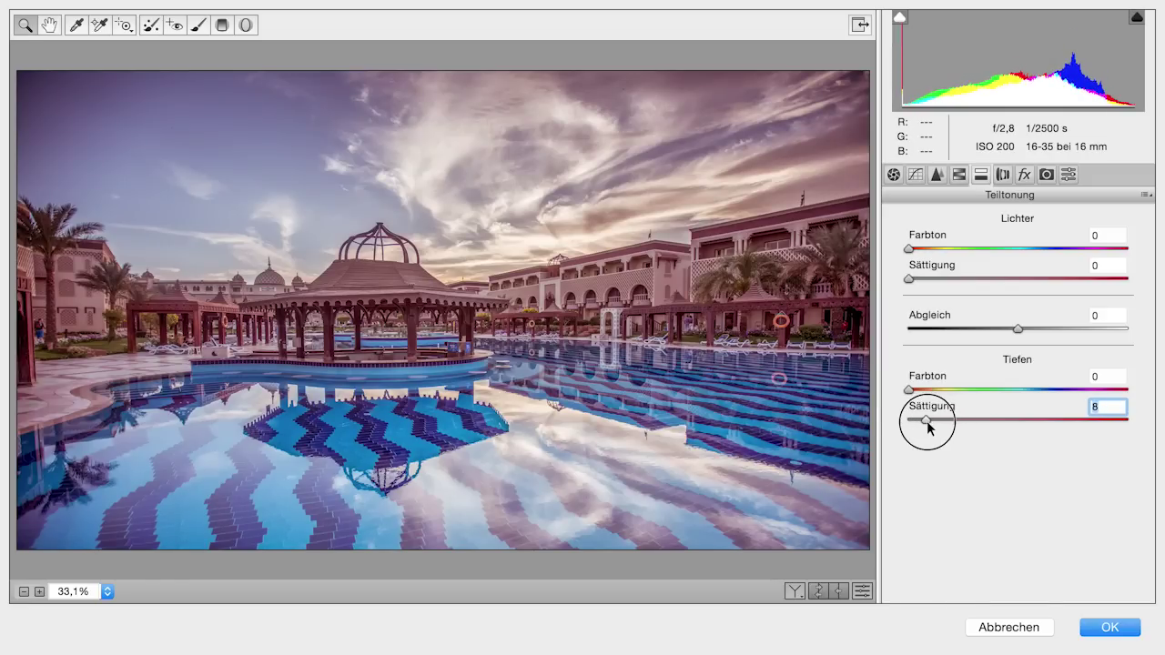
left_click(1112, 630)
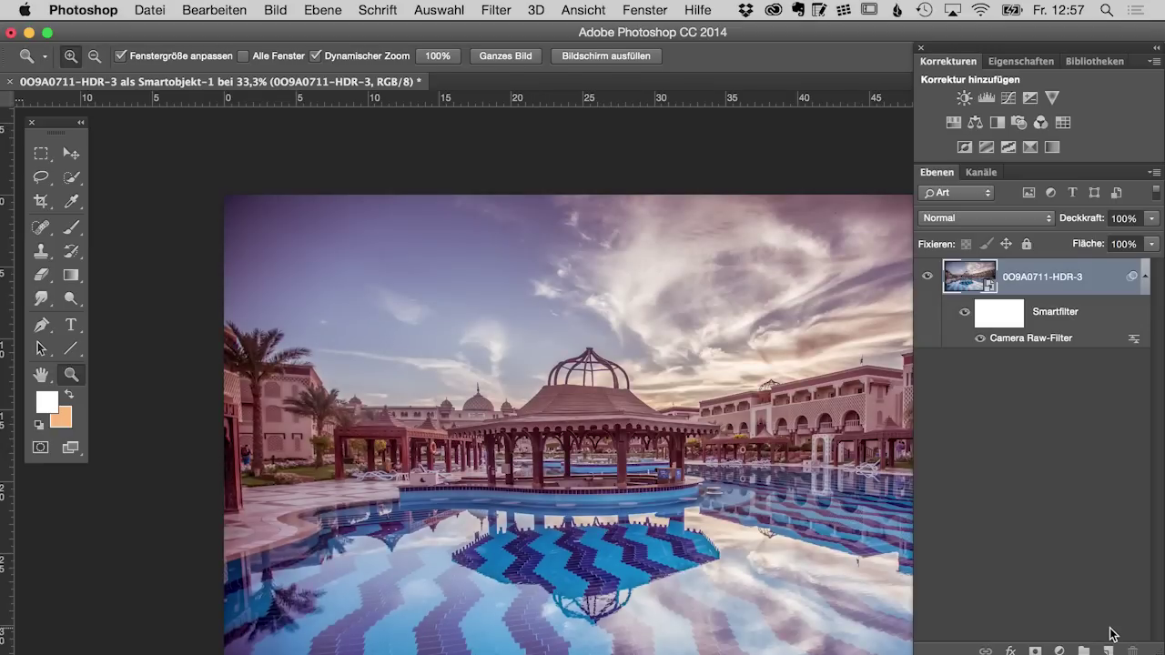
Switch to full-screen mode with menu bar and pan toward the photo's right side
key("f")
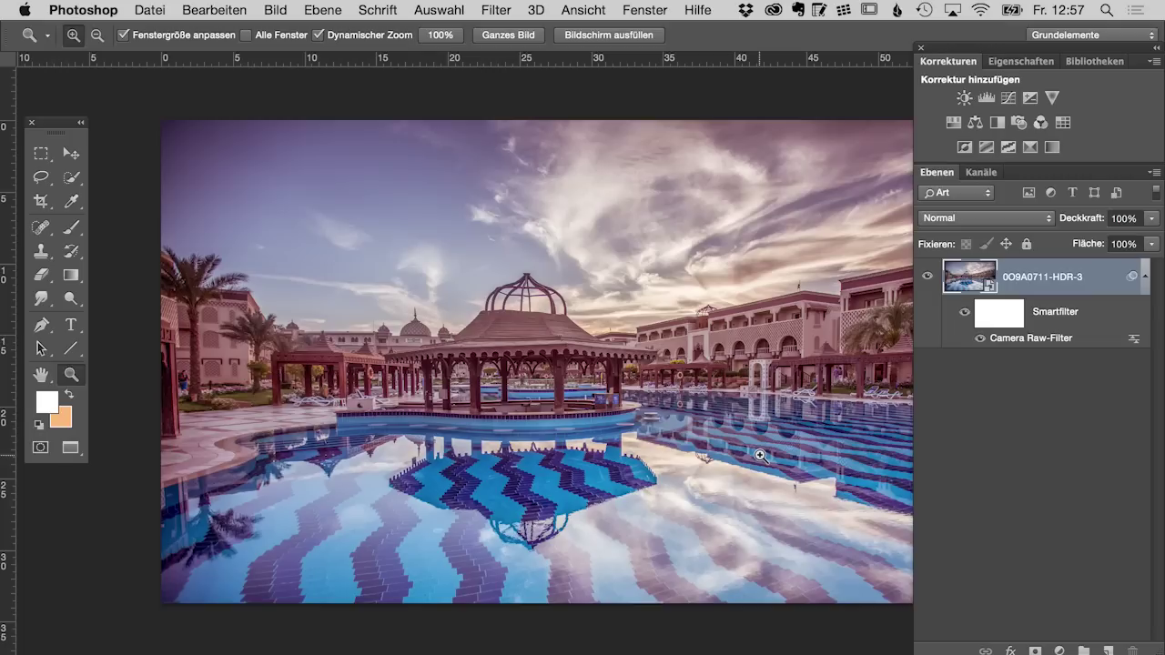
left_click_drag(650, 345, 544, 352)
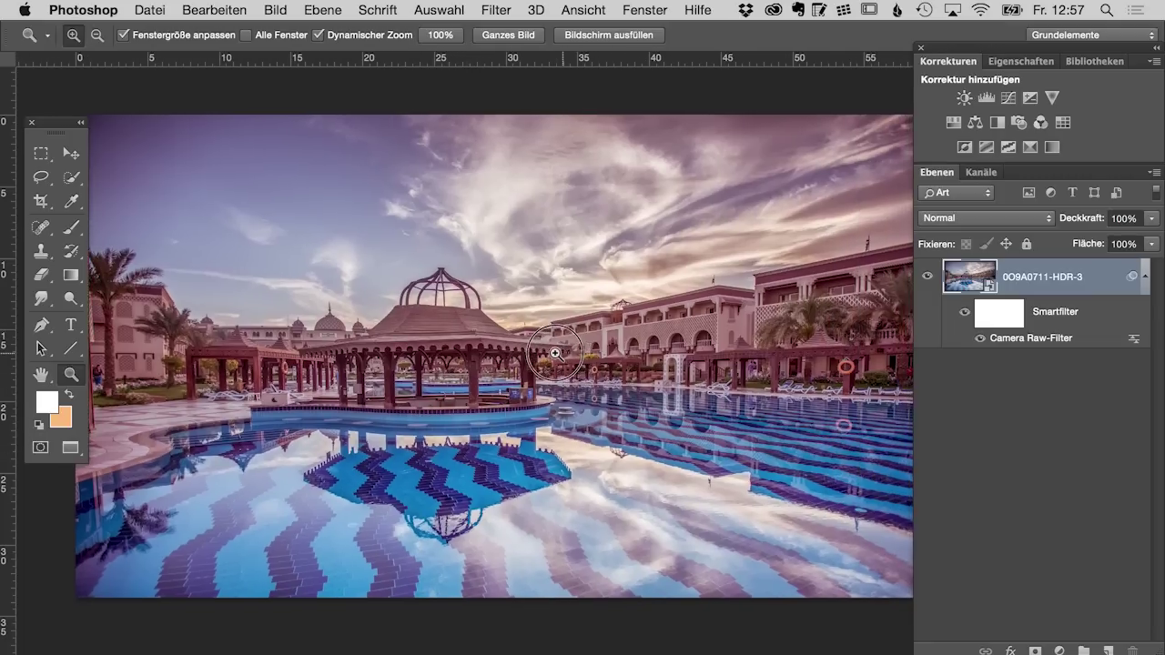